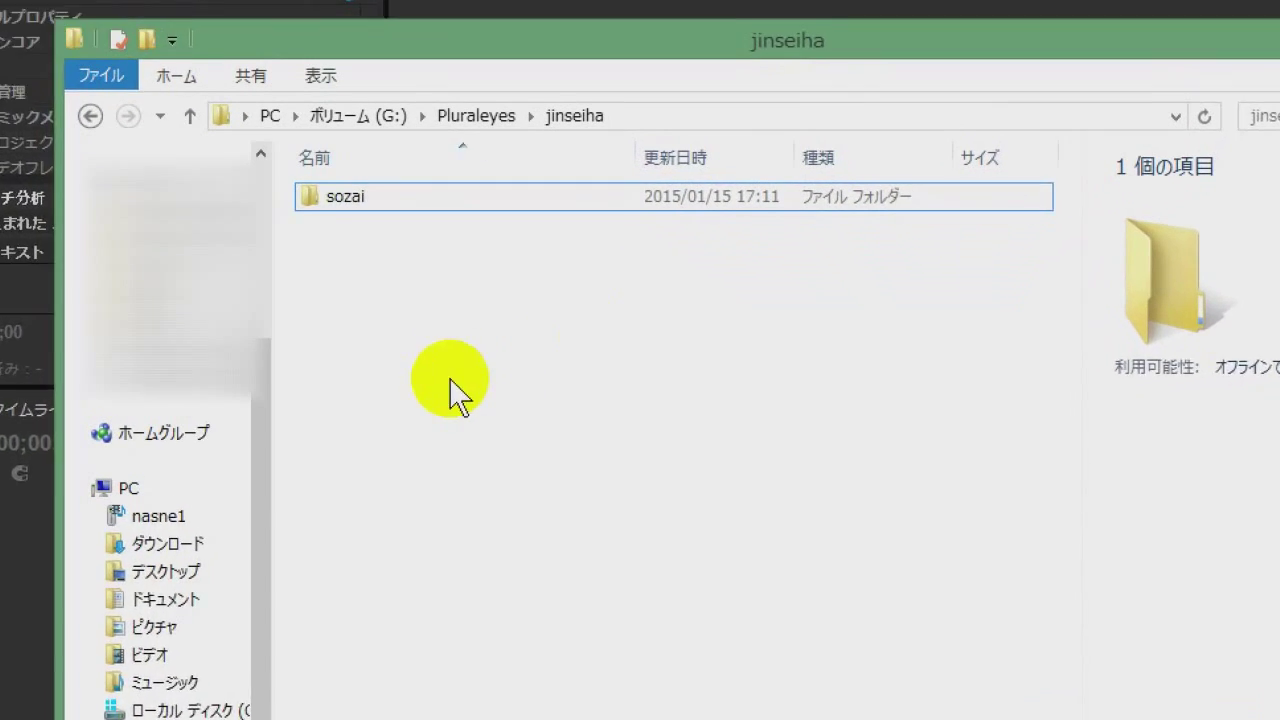
- Select the sozai folder inside G:\Pluraleyes\jinseiha in File Explorer
{"action": "left_click", "coordinate": [331, 193]}
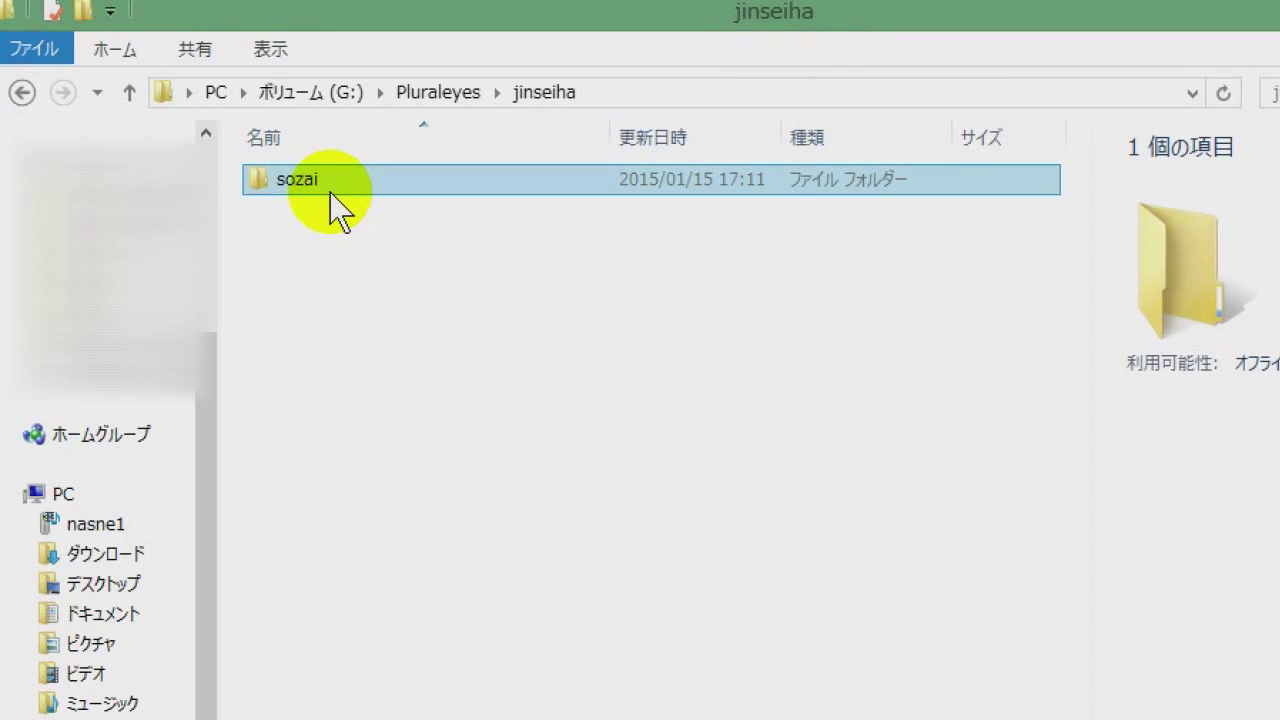
{"action": "double_click", "coordinate": [329, 179]}
{"action": "double_click", "coordinate": [328, 212]}
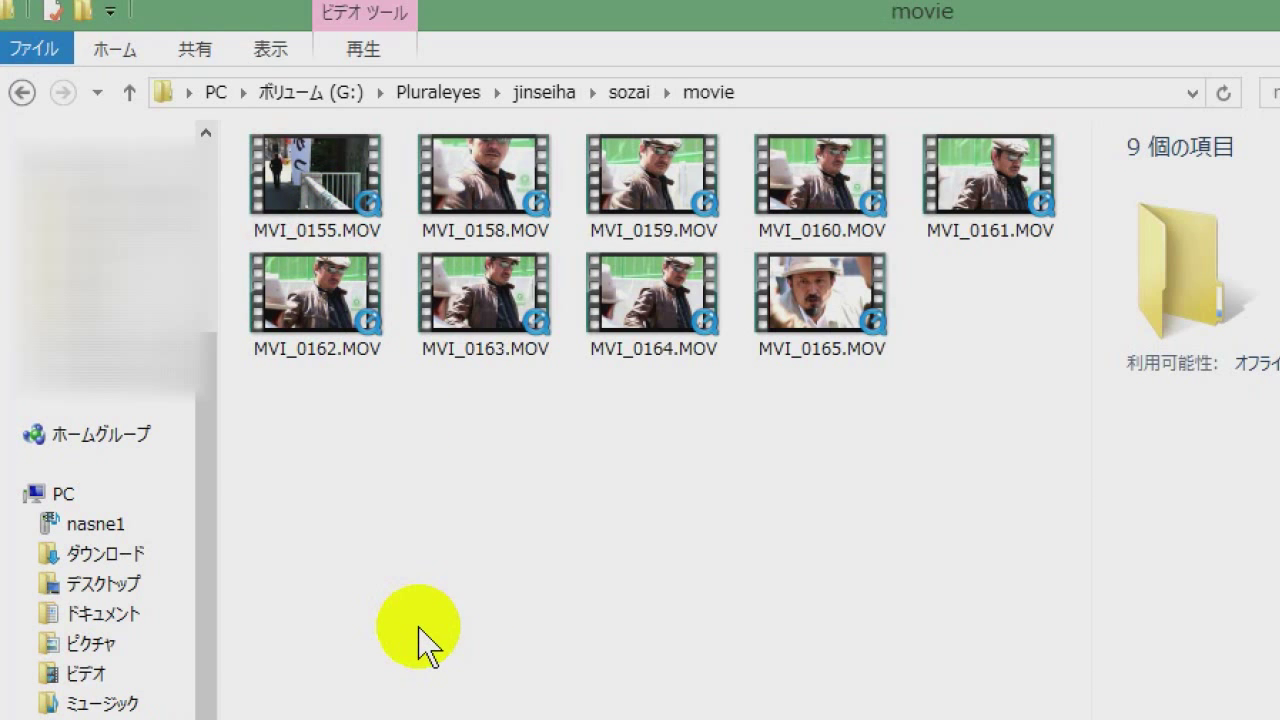
{"action": "left_click", "coordinate": [632, 92]}
{"action": "double_click", "coordinate": [302, 180]}
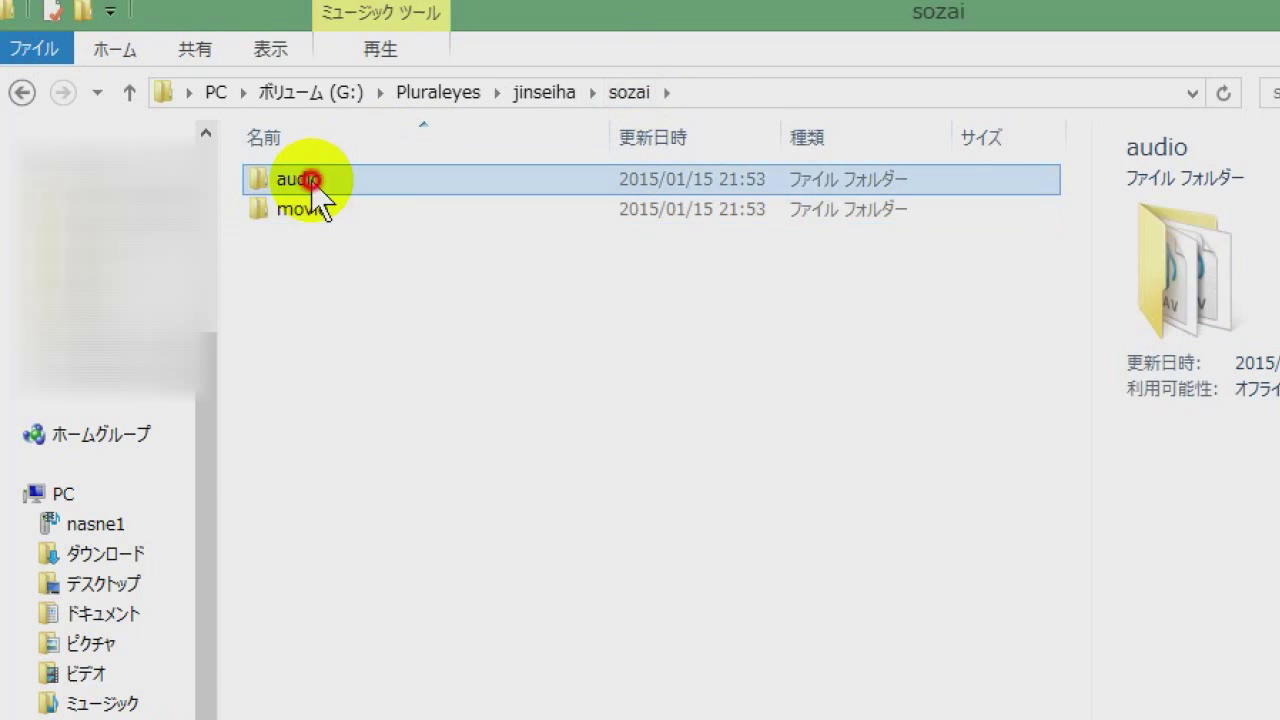
{"action": "left_click", "coordinate": [556, 96]}
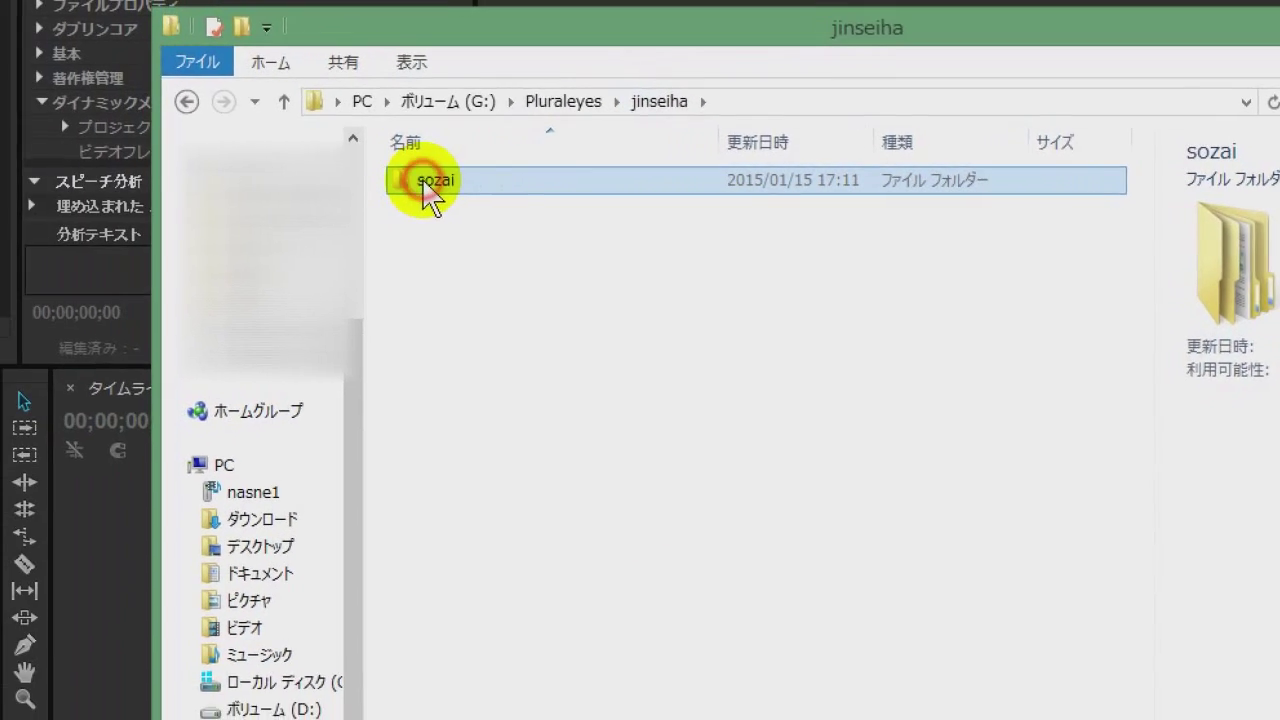
{"action": "left_click_drag", "start_coordinate": [280, 190], "coordinate": [266, 475]}
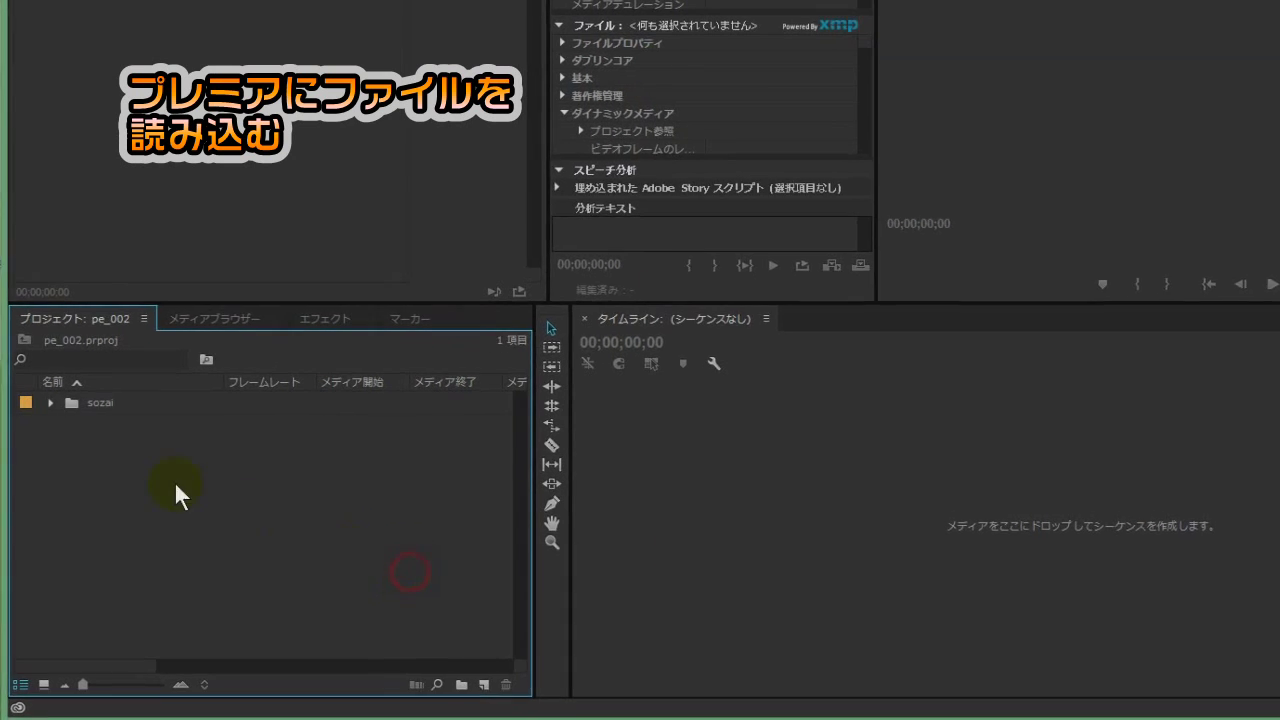
- Create a movie sequence from the camera clips in the sozai bin's movie folder
{"action": "left_click", "coordinate": [48, 410]}
{"action": "left_click", "coordinate": [135, 370]}
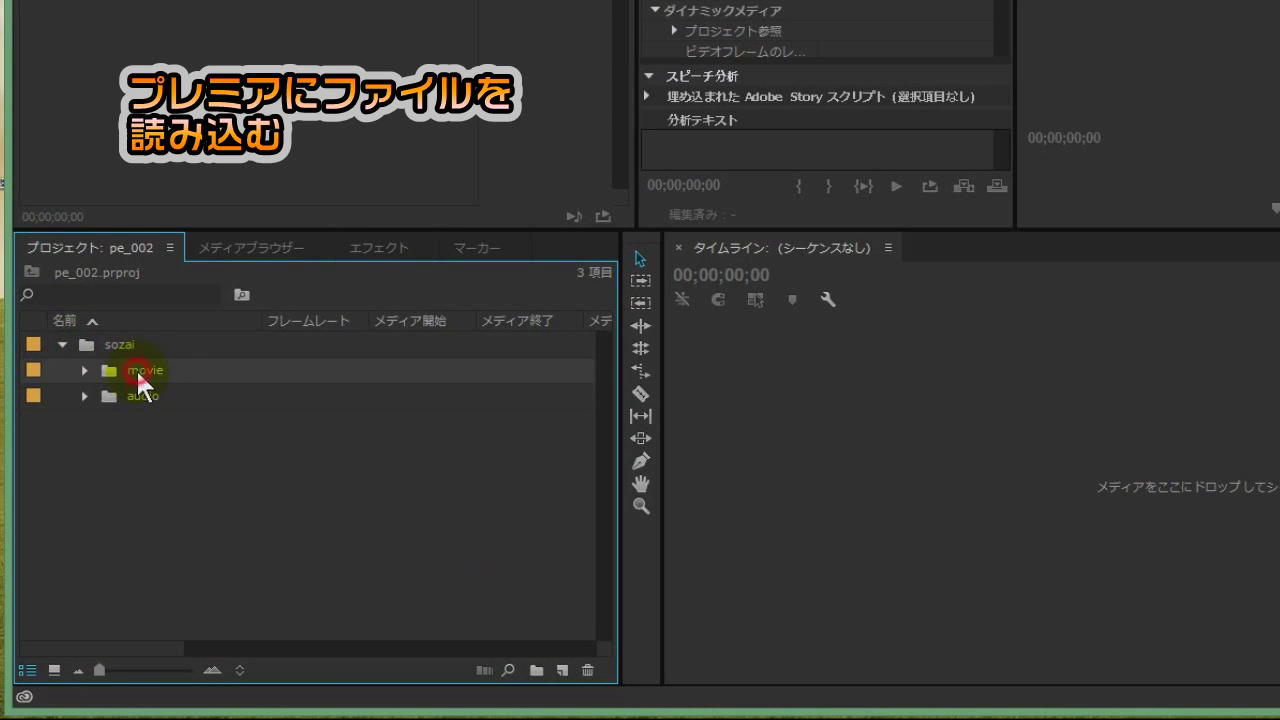
{"action": "left_click_drag", "start_coordinate": [733, 715], "coordinate": [755, 648]}
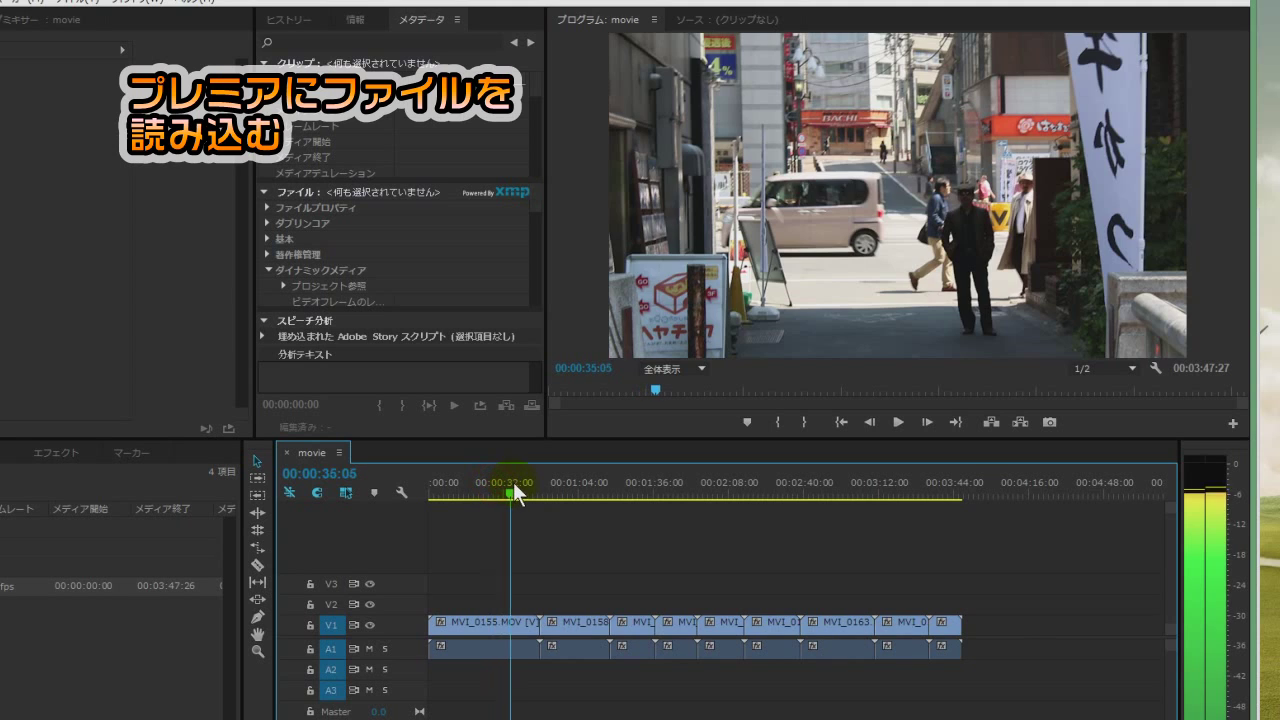
- Play the sequence around 40–58 seconds and marquee-select the unwanted takes on V1/A1
{"action": "left_click_drag", "start_coordinate": [513, 482], "coordinate": [524, 482]}
{"action": "key", "text": "space"}
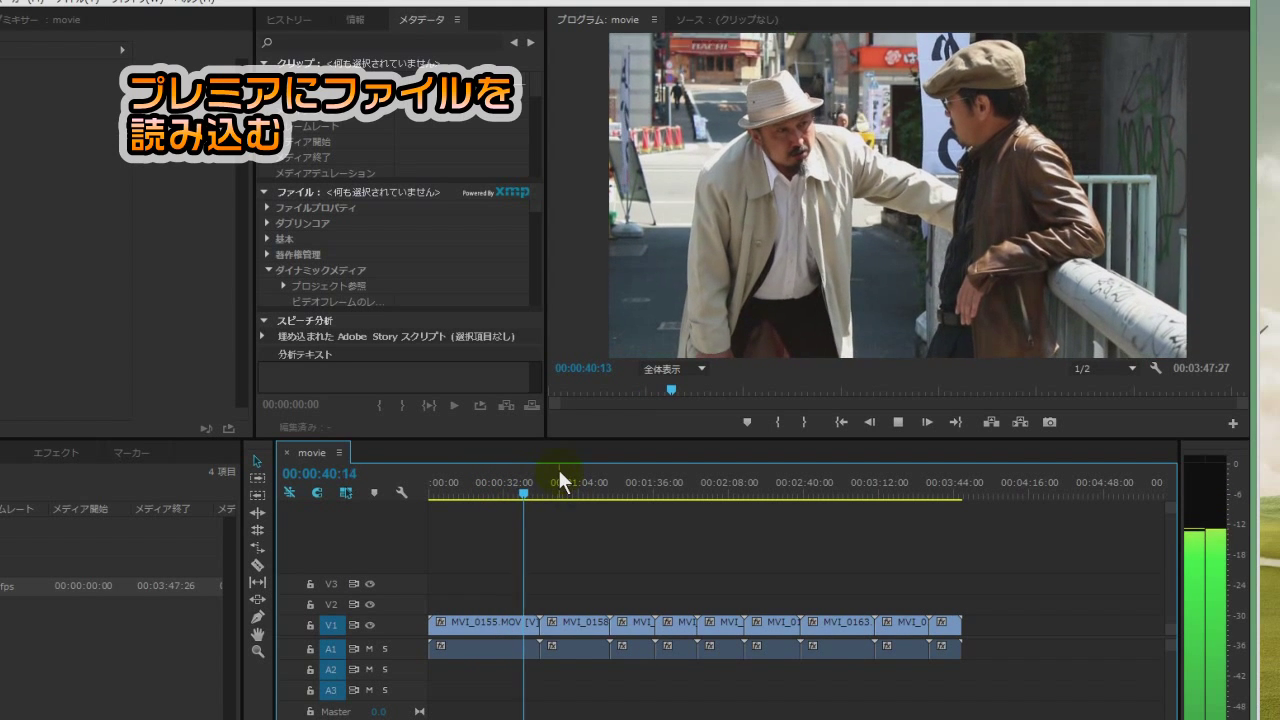
{"action": "left_click_drag", "start_coordinate": [586, 482], "coordinate": [568, 483]}
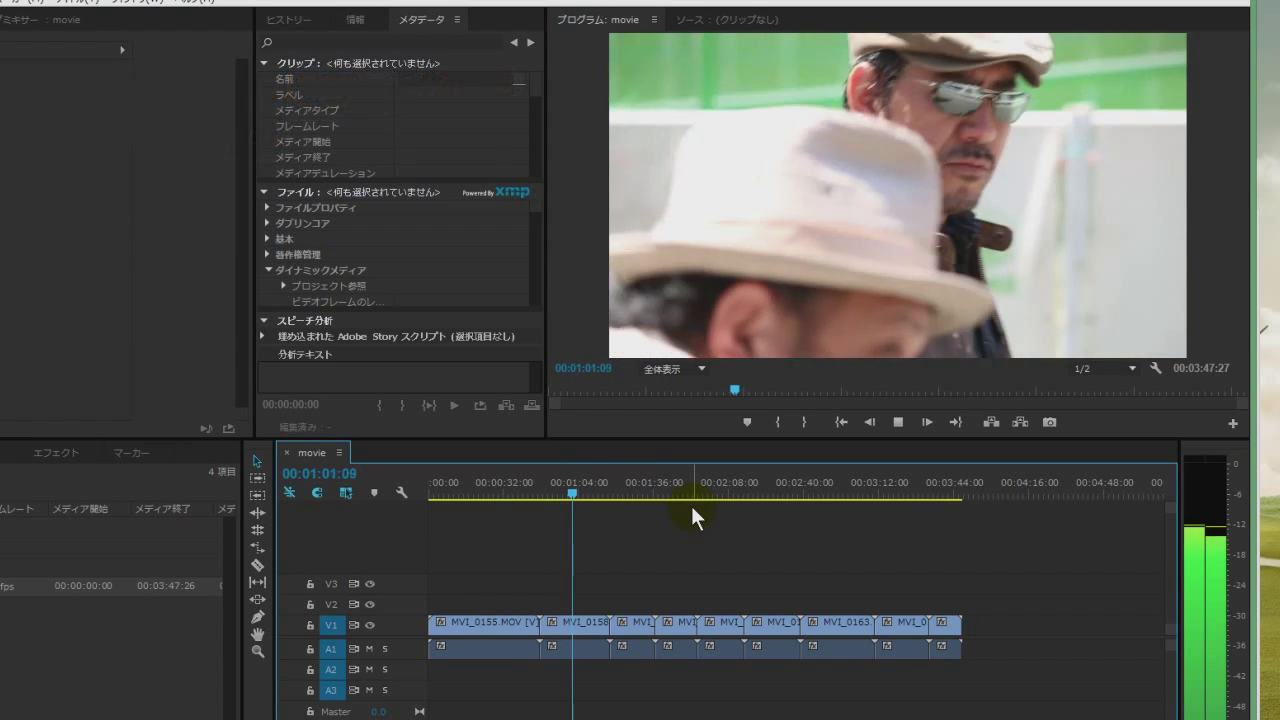
{"action": "left_click_drag", "start_coordinate": [677, 589], "coordinate": [777, 678]}
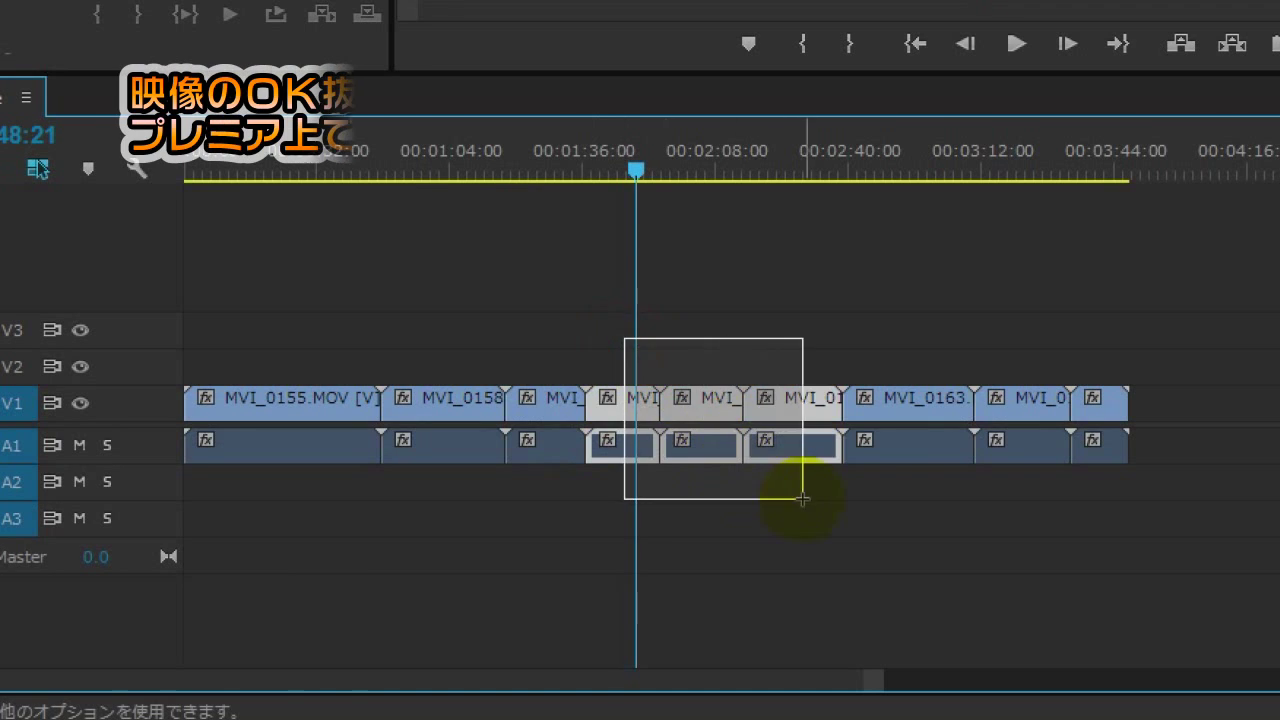
- Delete the unwanted takes, leaving gaps, and lay the audio bin's recordings onto track A2
{"action": "left_click_drag", "start_coordinate": [802, 497], "coordinate": [863, 510]}
{"action": "key", "text": "Delete"}
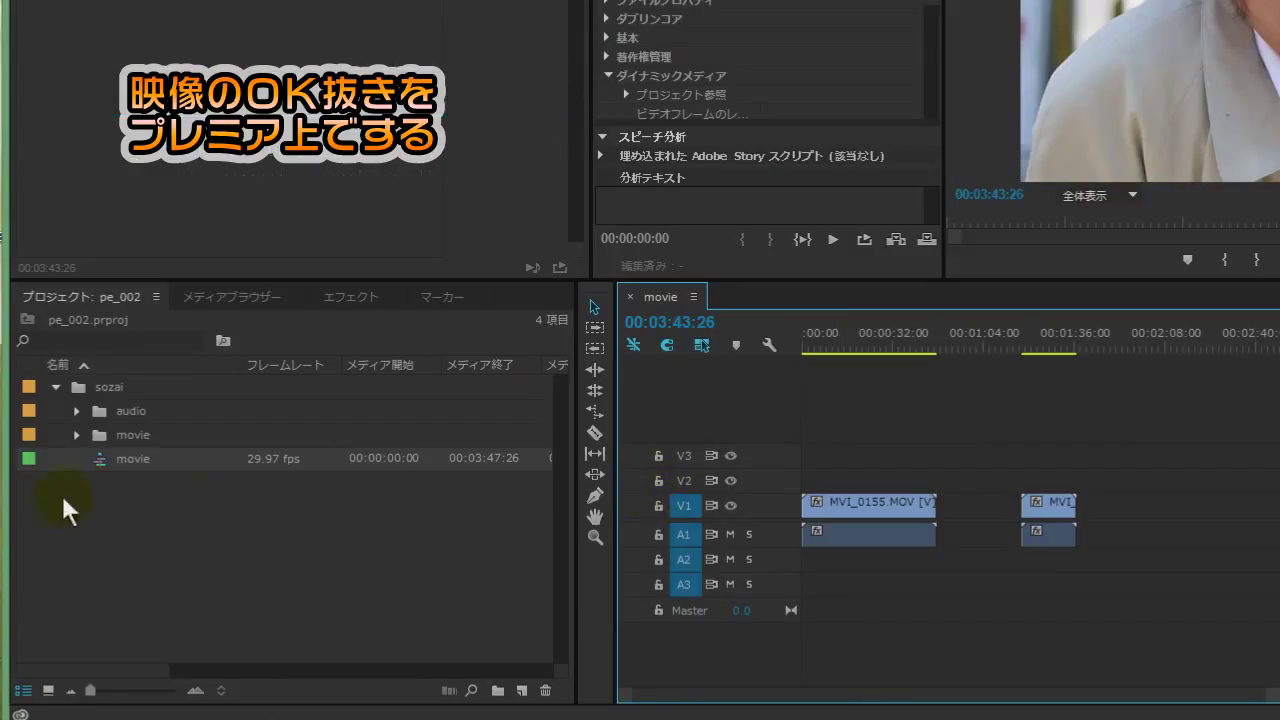
{"action": "left_click", "coordinate": [100, 411]}
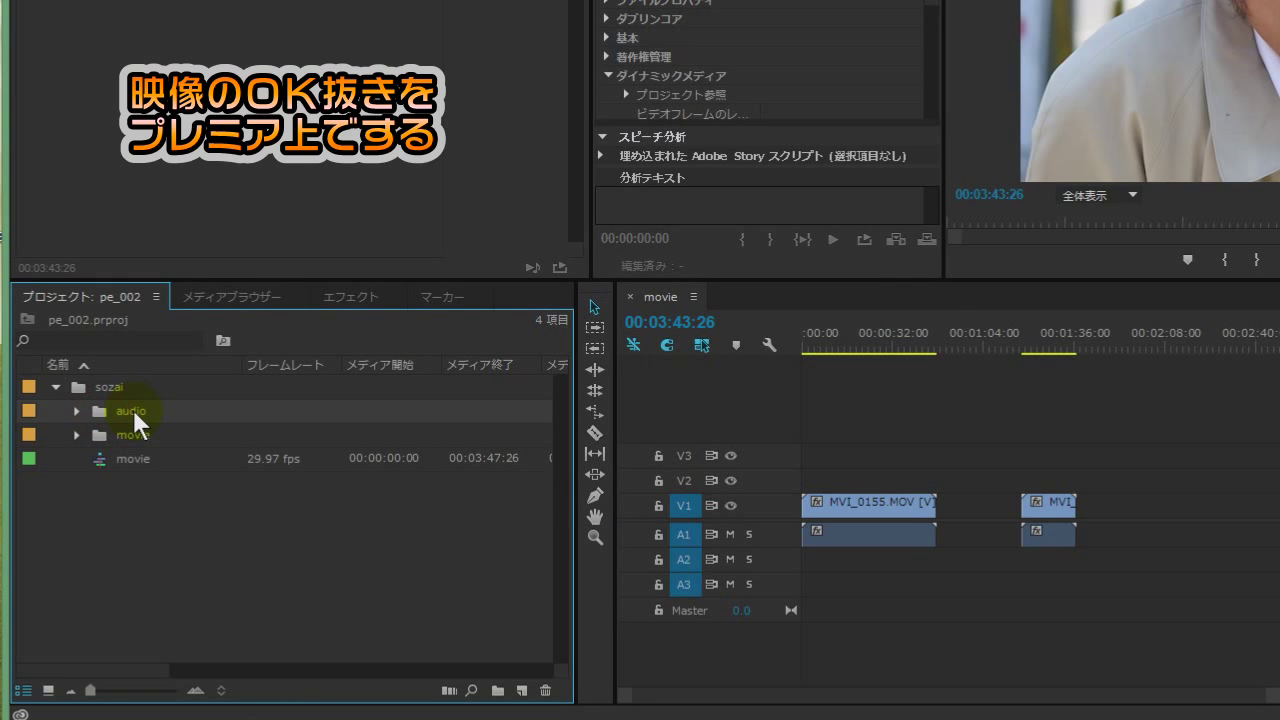
{"action": "left_click_drag", "start_coordinate": [863, 628], "coordinate": [868, 578]}
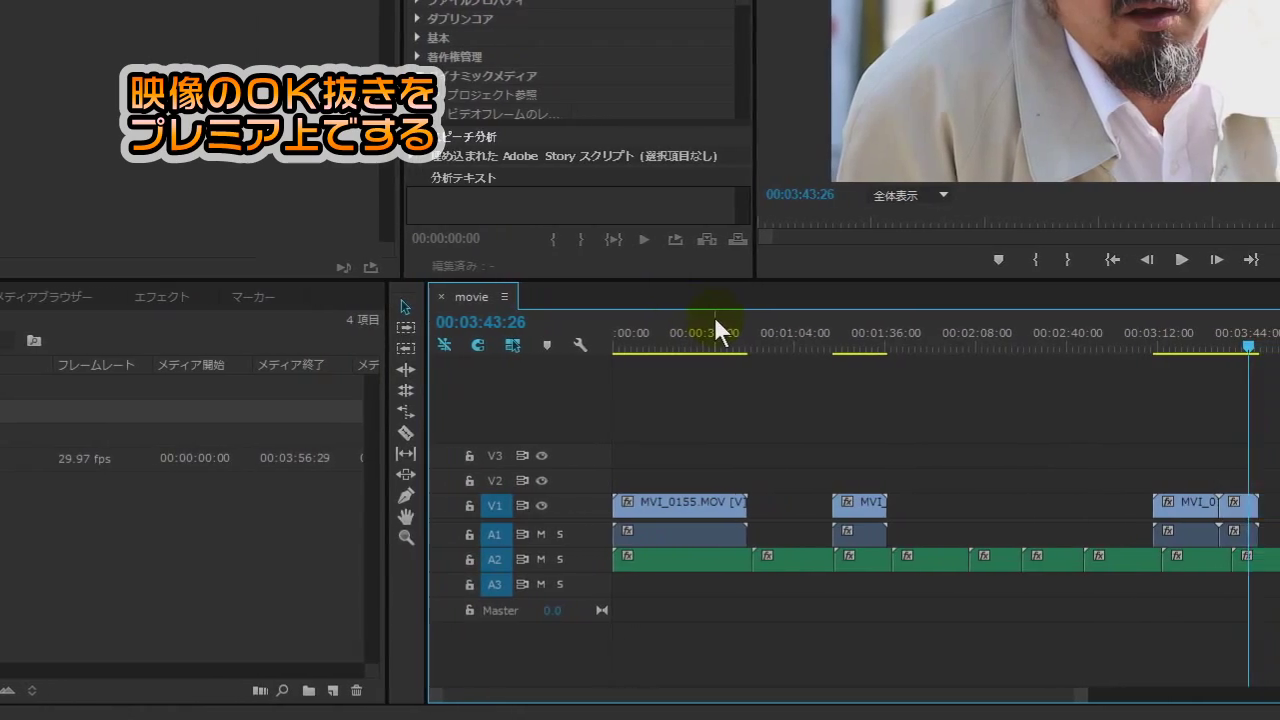
- Save the project with Ctrl+S and move the playhead back along the sequence
{"action": "key", "text": "ctrl+s"}
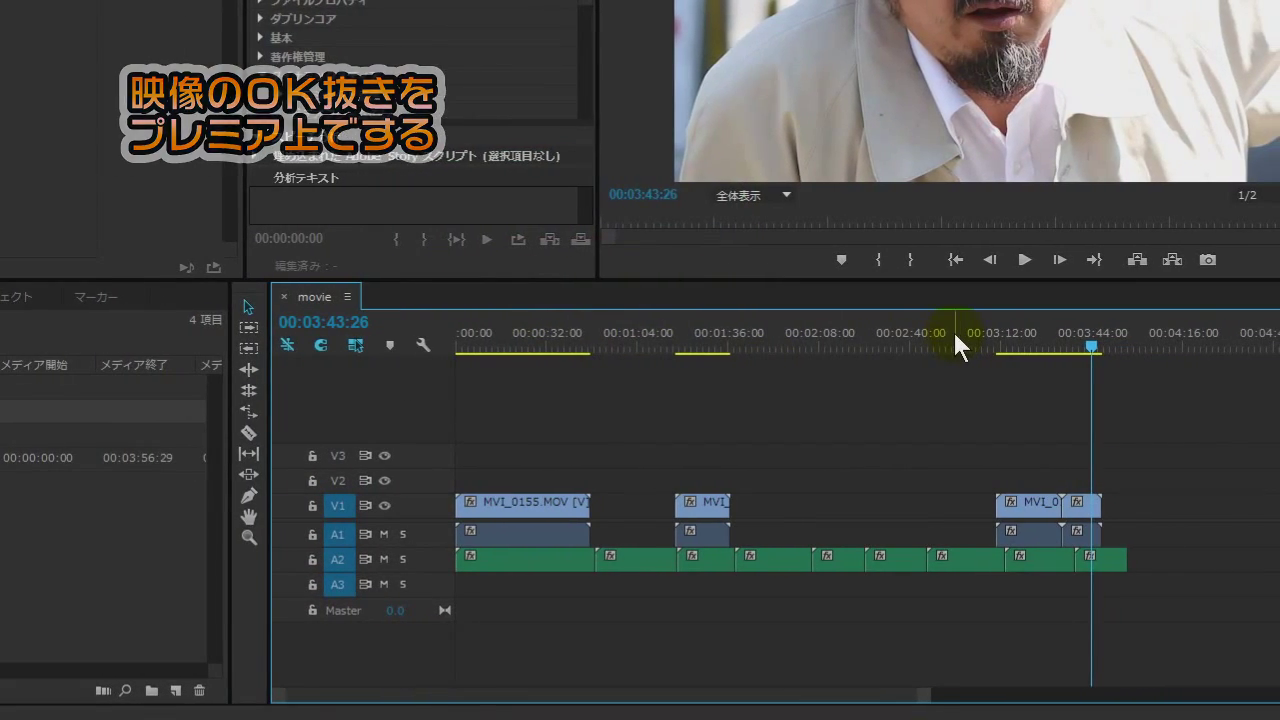
{"action": "left_click_drag", "start_coordinate": [910, 341], "coordinate": [649, 344]}
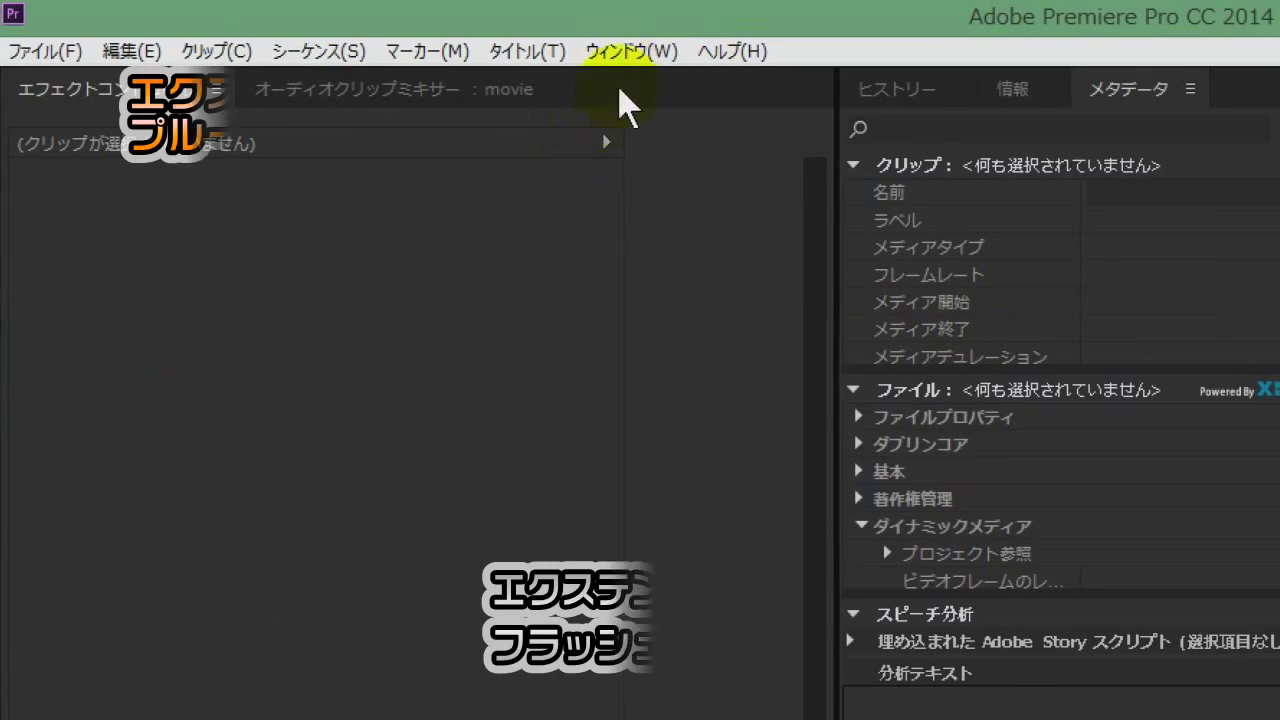
{"action": "left_click", "coordinate": [625, 52]}
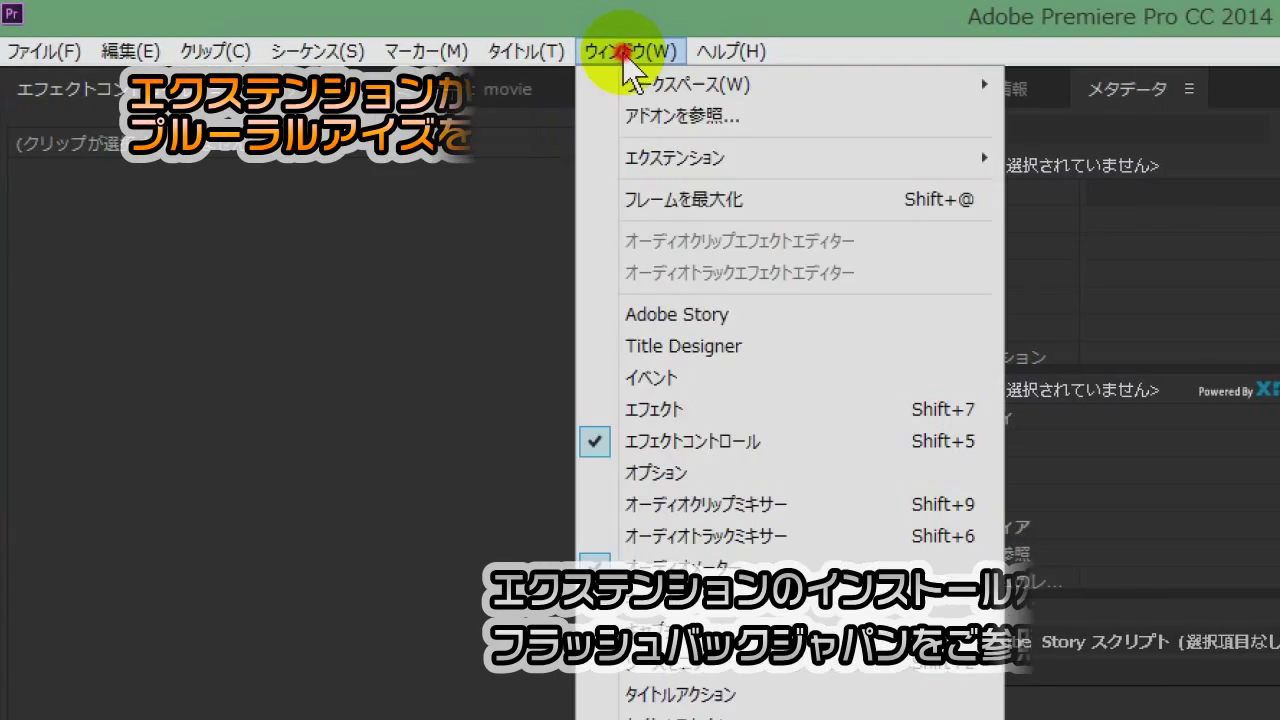
- Launch PluralEyes 3.5 from Window > Extensions, letting it save the project and load the media
{"action": "mouse_move", "coordinate": [713, 157]}
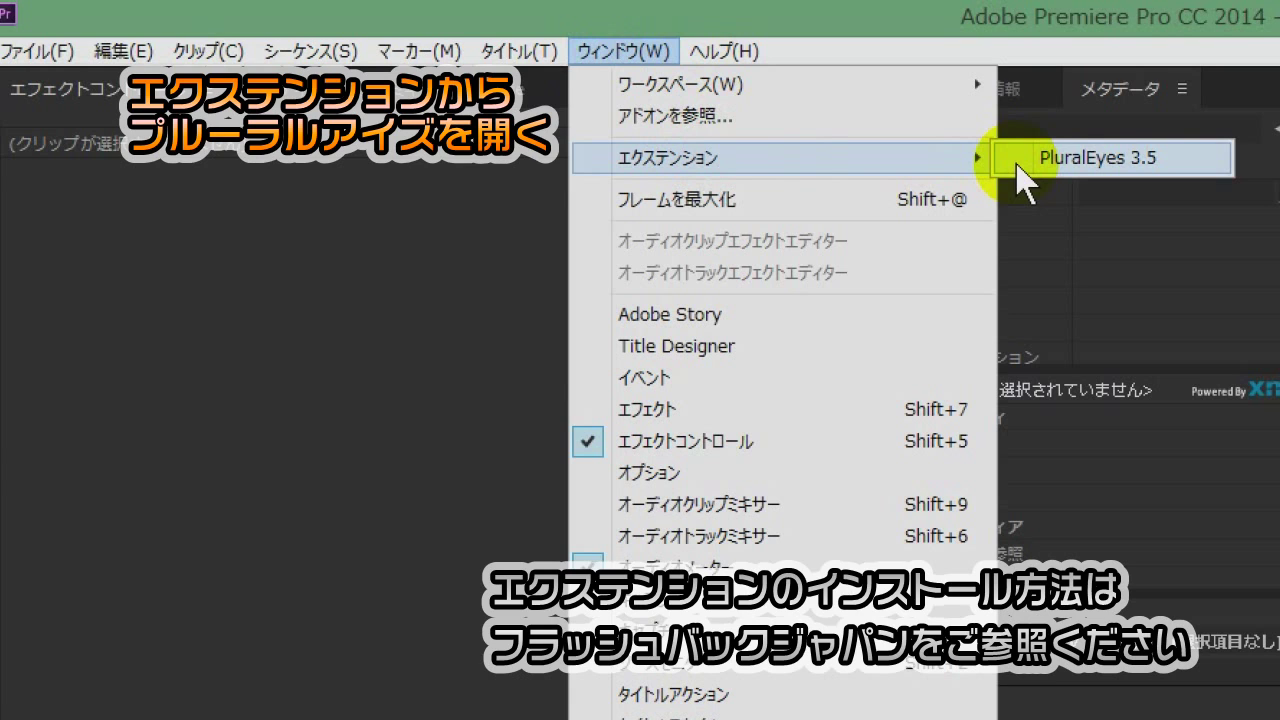
{"action": "left_click", "coordinate": [1016, 163]}
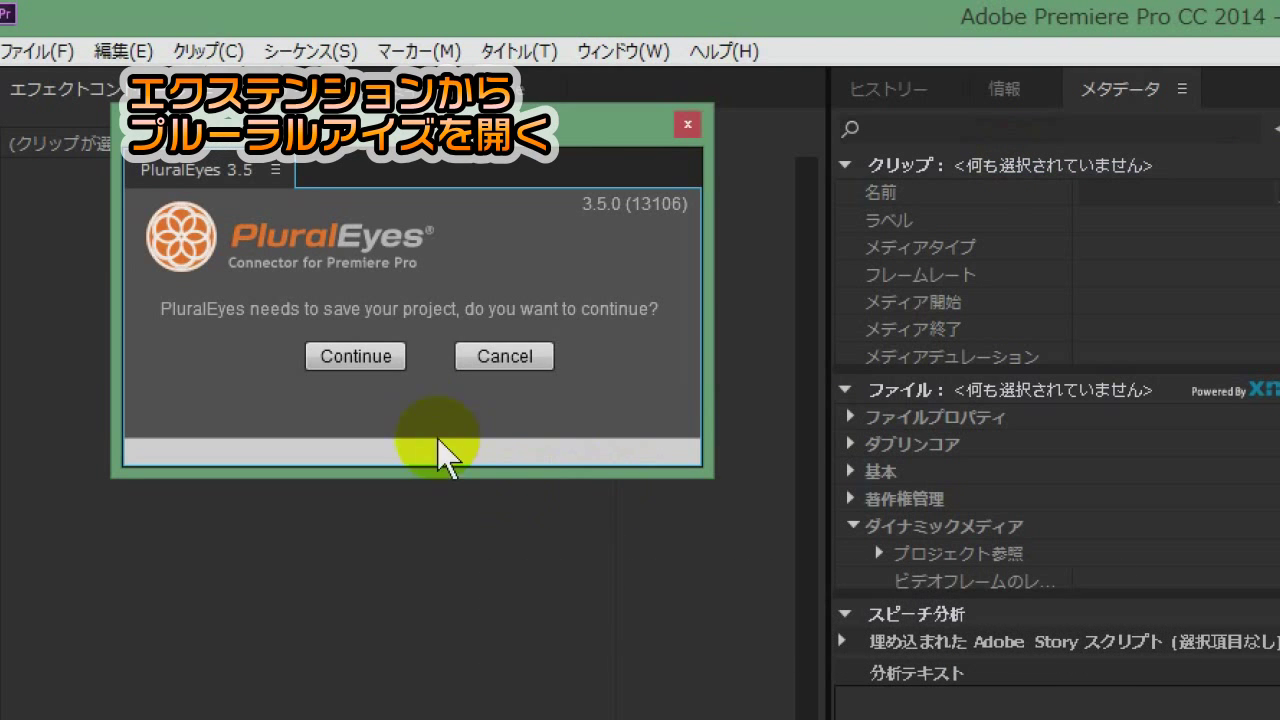
{"action": "left_click", "coordinate": [355, 356]}
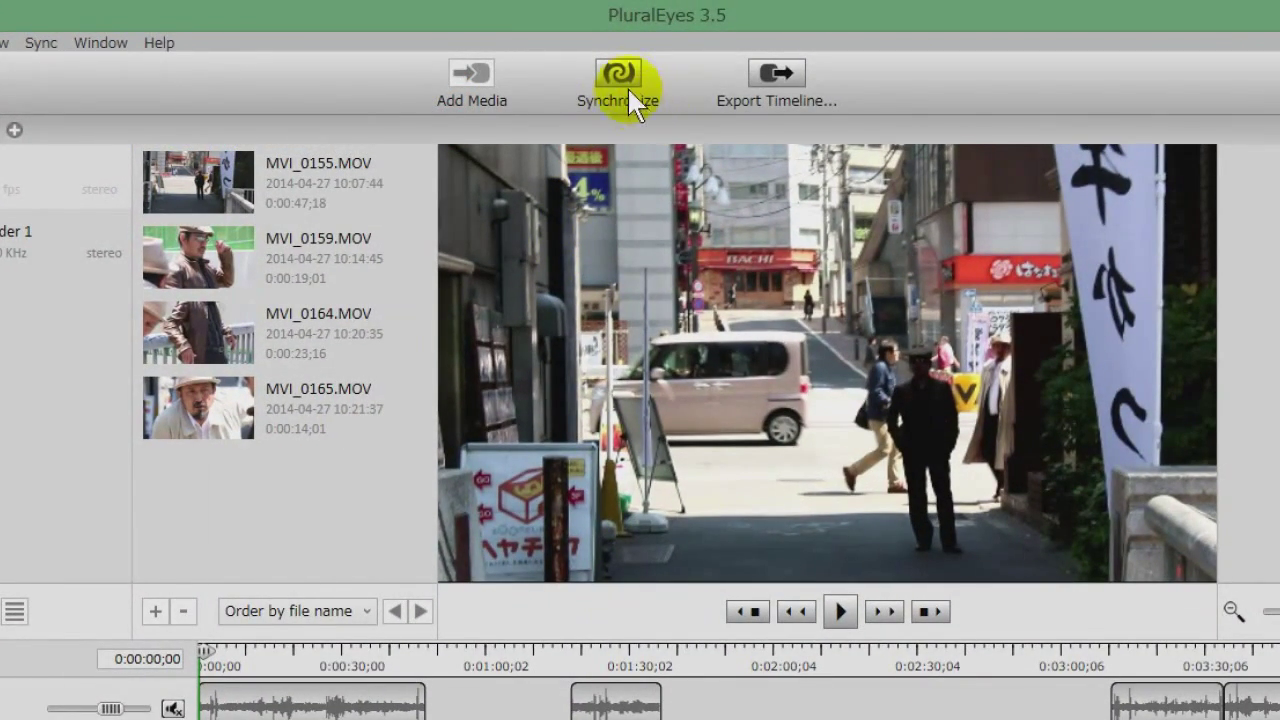
- Synchronize the 4 camera clips to the recordings, dismiss the unsynced-clips warning, and play the result
{"action": "left_click", "coordinate": [625, 76]}
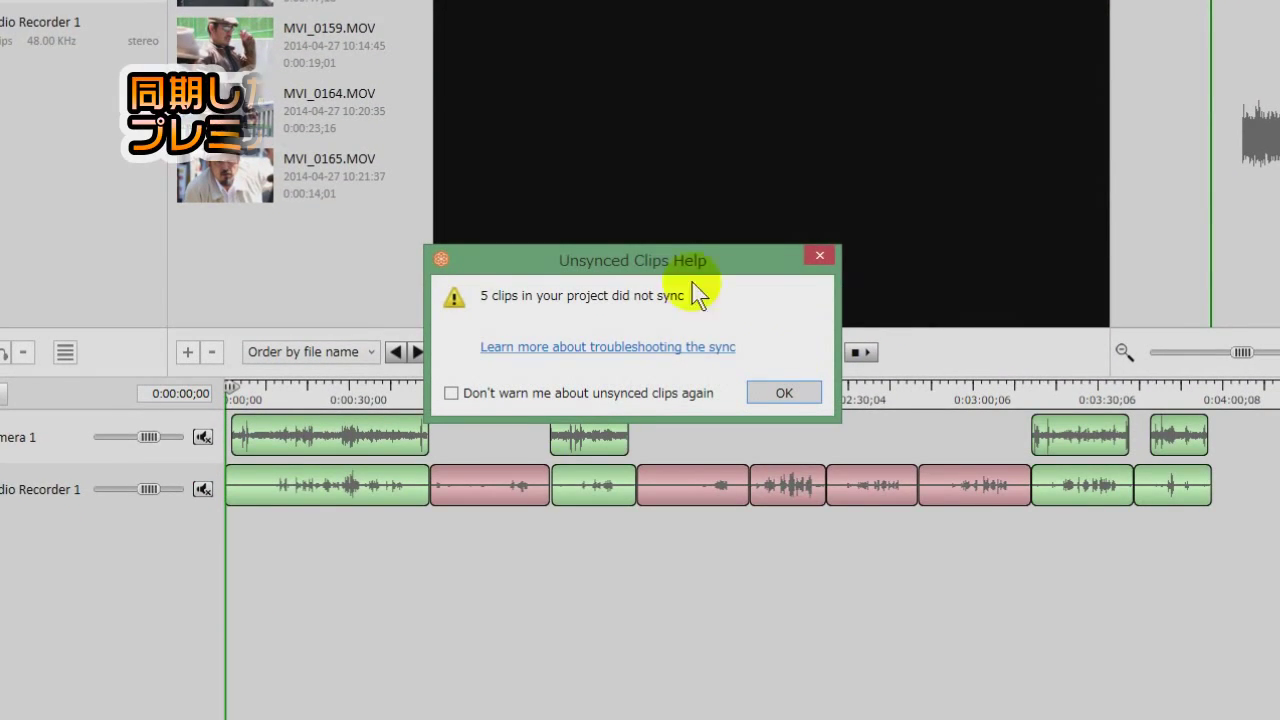
{"action": "left_click", "coordinate": [785, 391]}
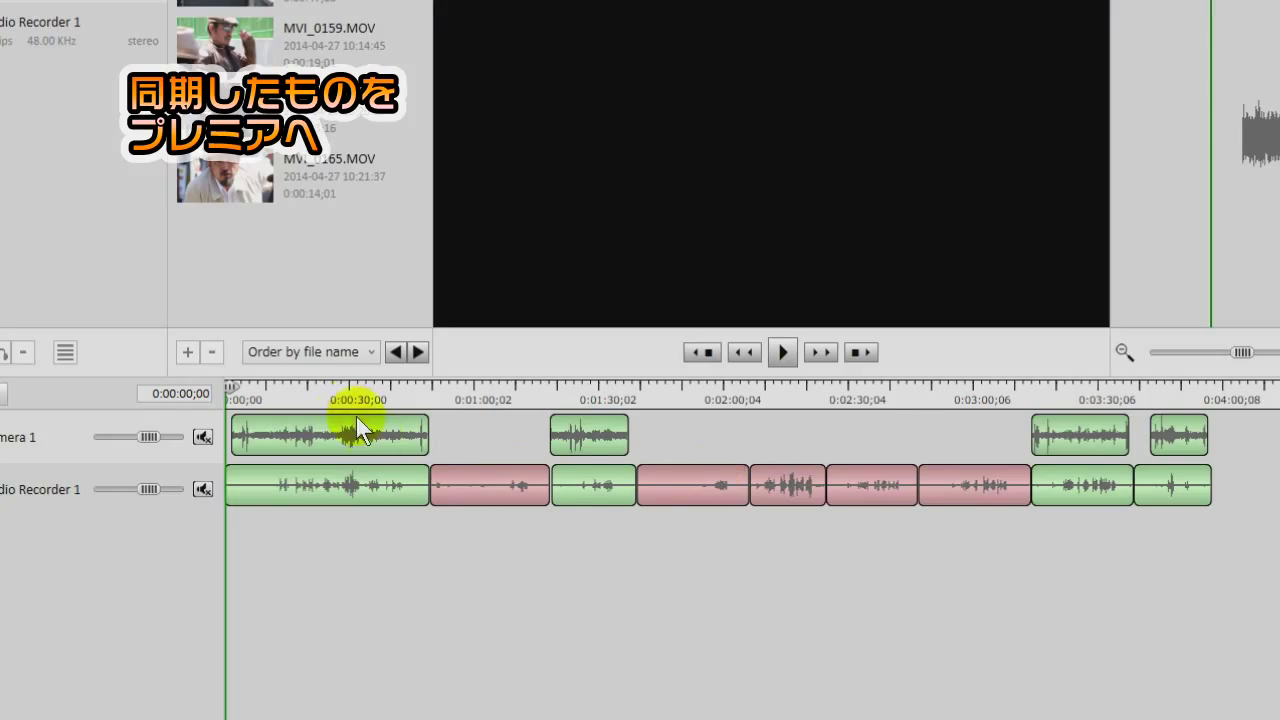
{"action": "left_click", "coordinate": [783, 352]}
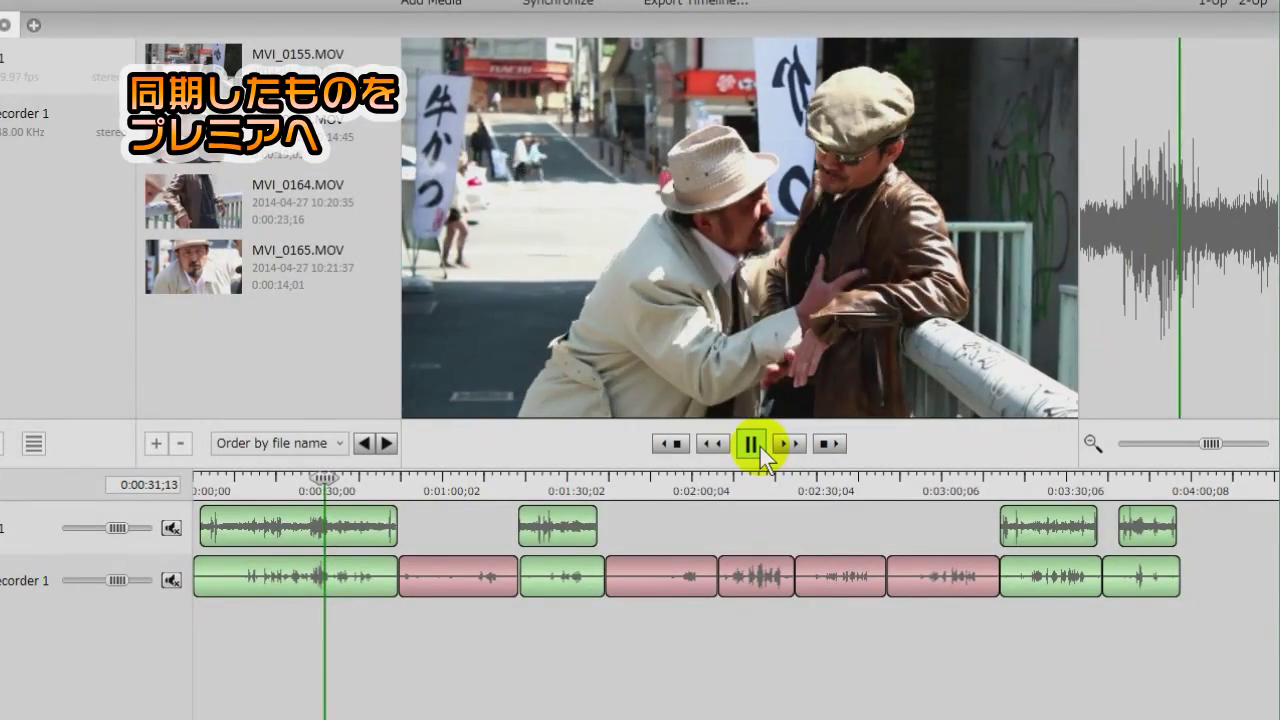
{"action": "left_click", "coordinate": [757, 446]}
{"action": "left_click", "coordinate": [531, 486]}
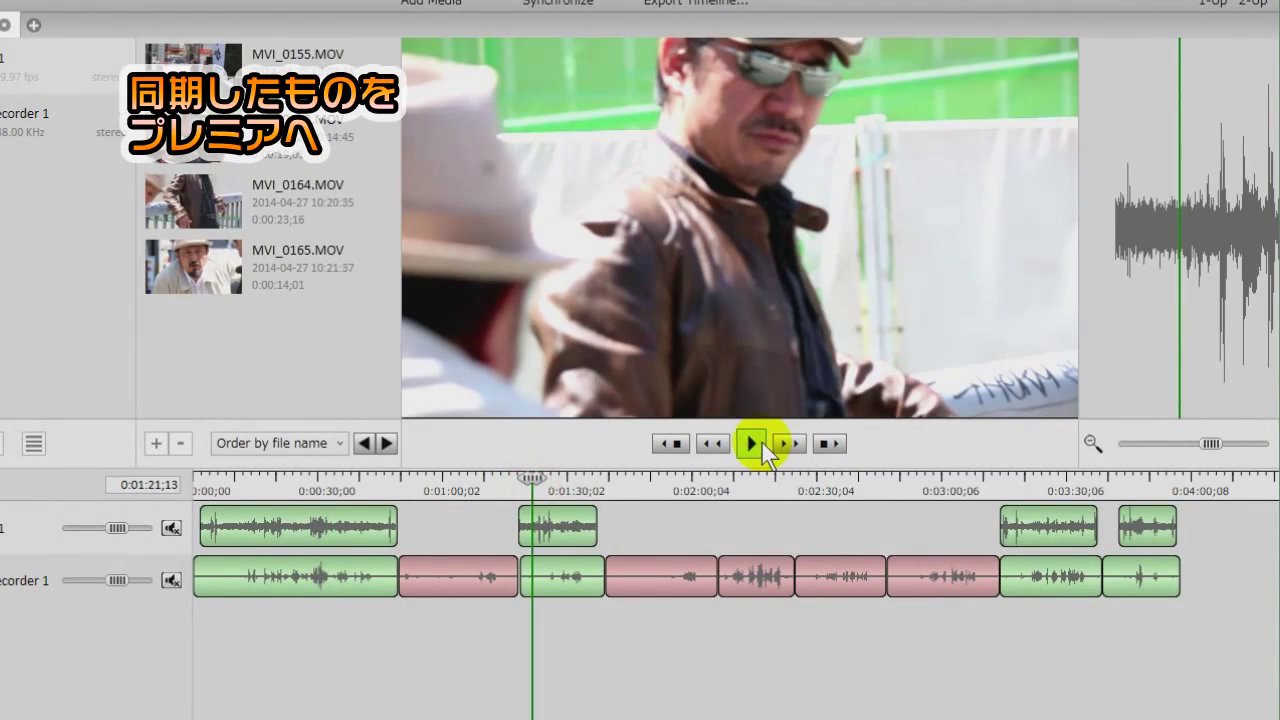
{"action": "left_click", "coordinate": [755, 444]}
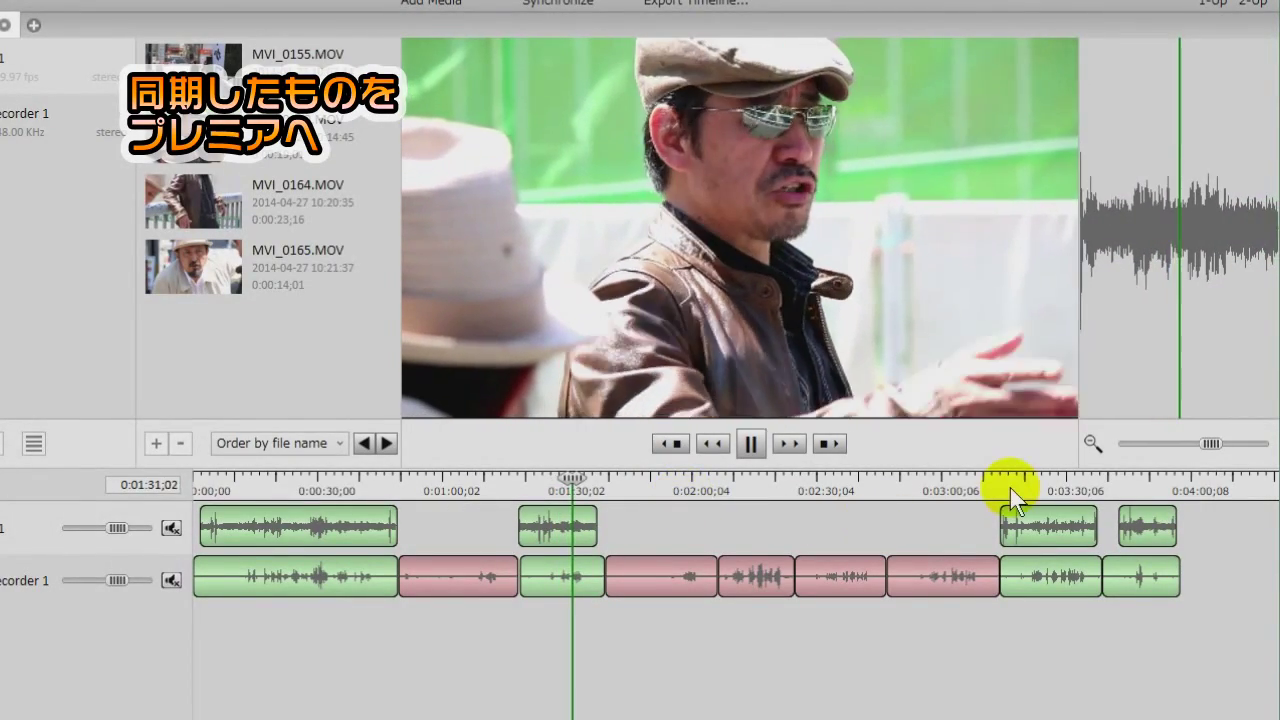
{"action": "left_click", "coordinate": [752, 444]}
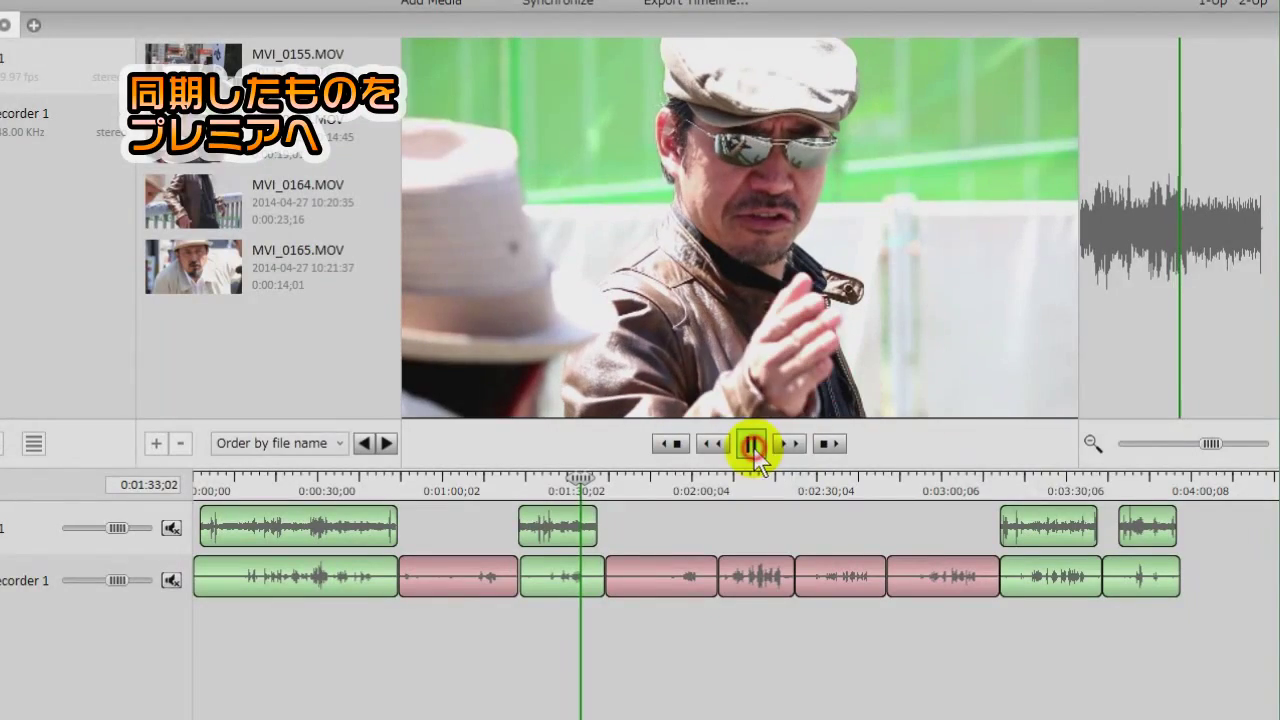
{"action": "left_click", "coordinate": [1143, 480]}
{"action": "left_click", "coordinate": [752, 444]}
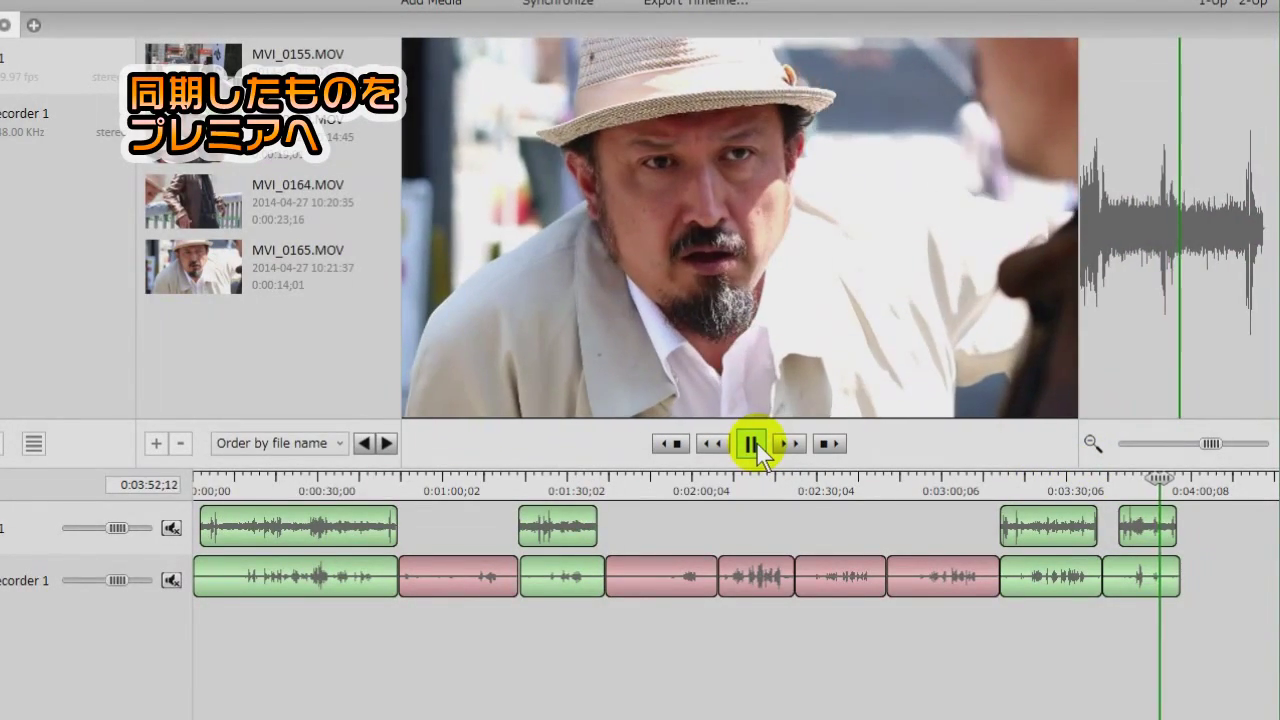
{"action": "left_click", "coordinate": [752, 444]}
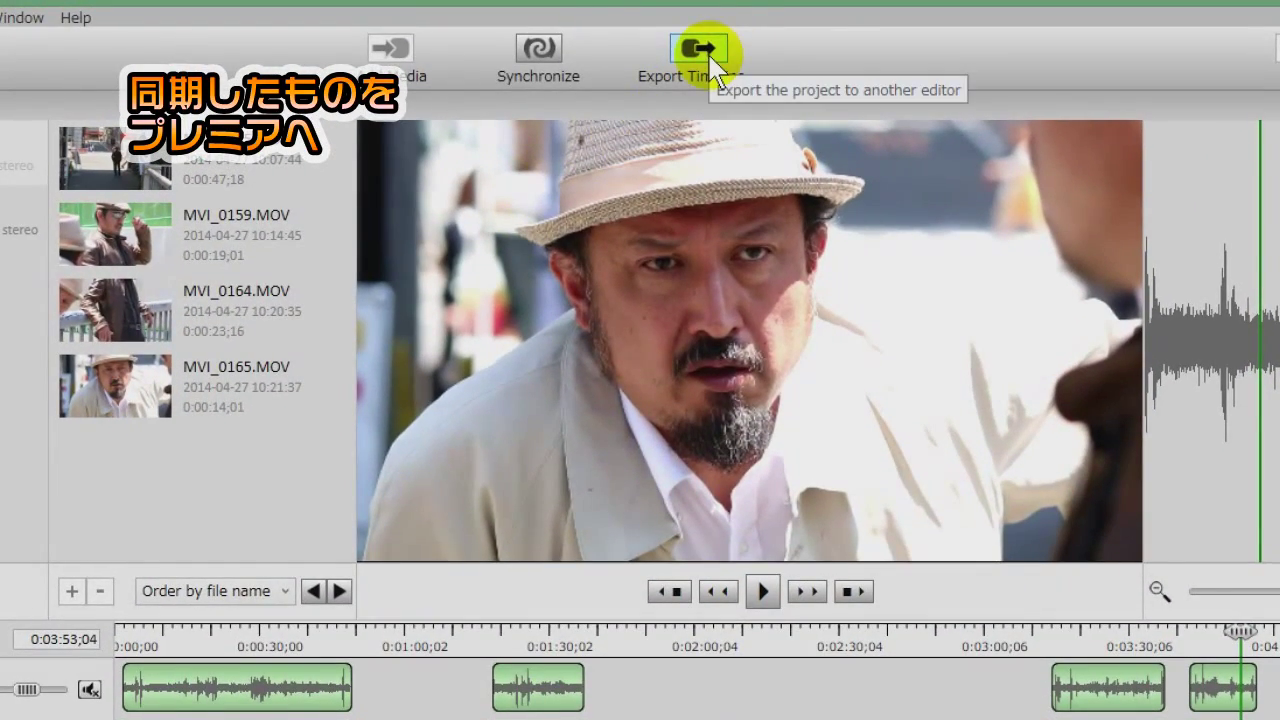
- Export the synced timeline with Export Format set to Premiere Pro
{"action": "left_click", "coordinate": [707, 52]}
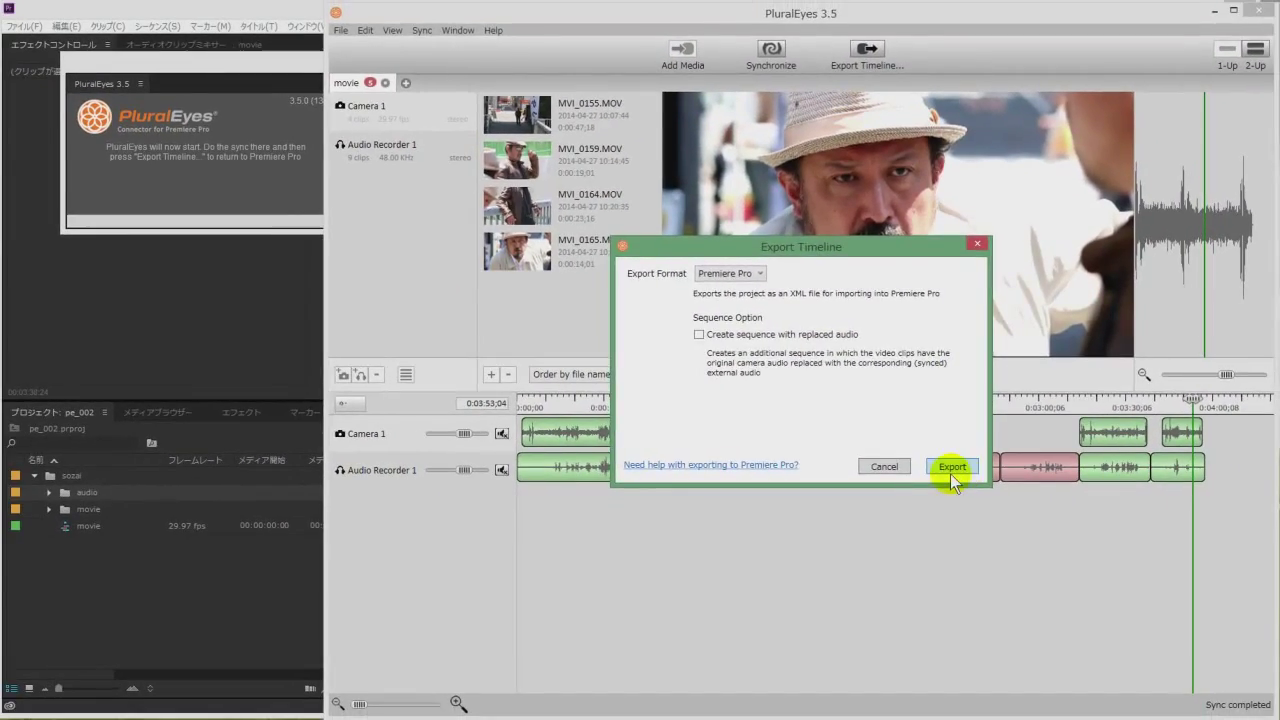
{"action": "left_click", "coordinate": [950, 468]}
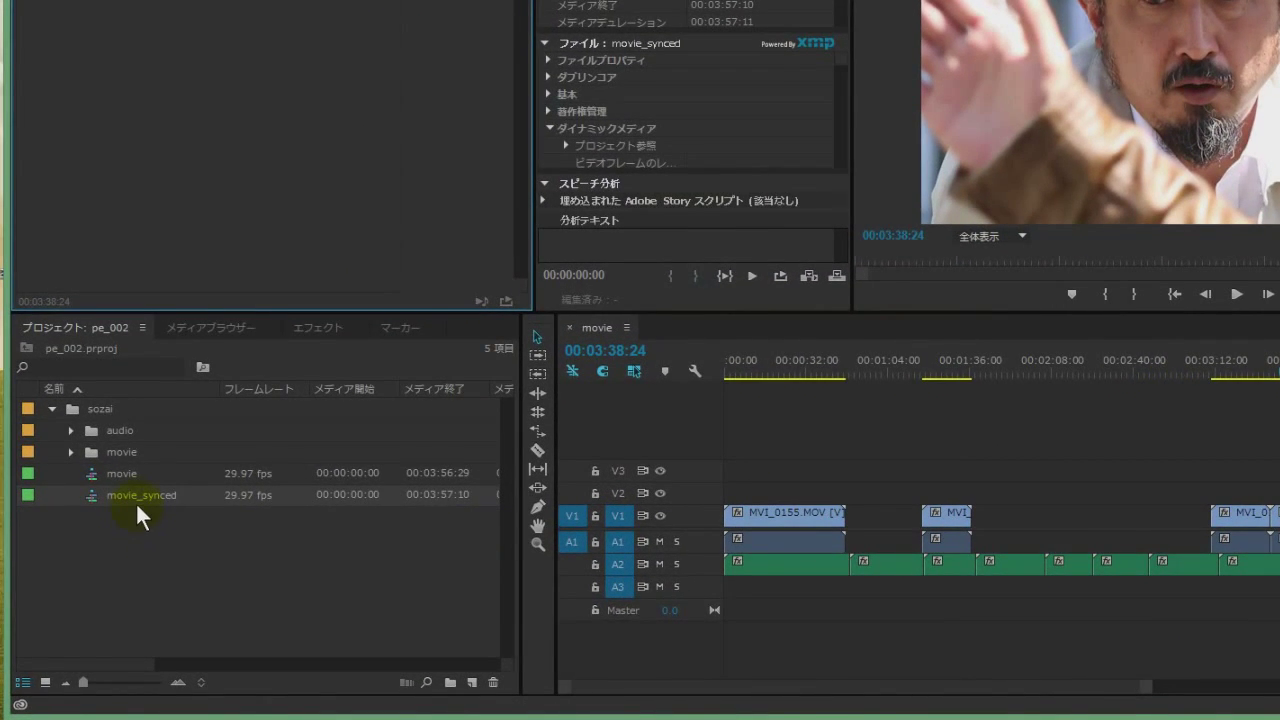
- Open movie_synced, mute camera audio track A1, and play it back from about 20 seconds
{"action": "double_click", "coordinate": [86, 497]}
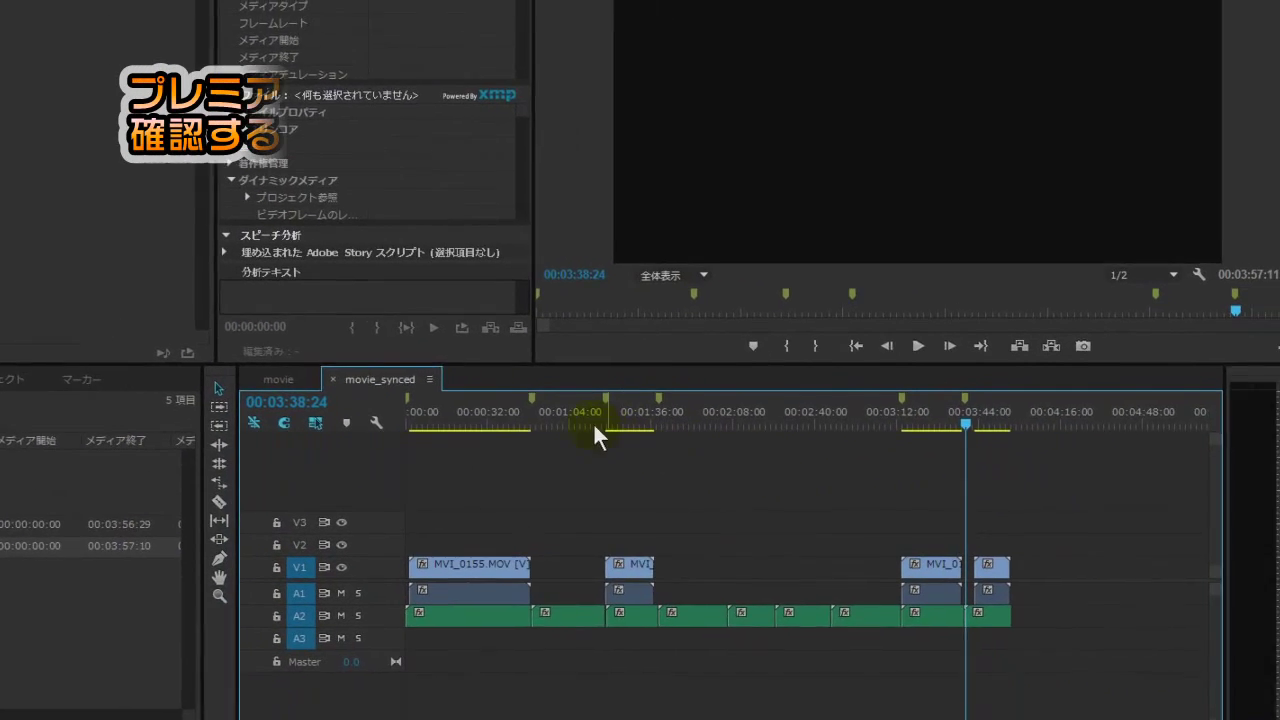
{"action": "left_click_drag", "start_coordinate": [432, 424], "coordinate": [406, 435]}
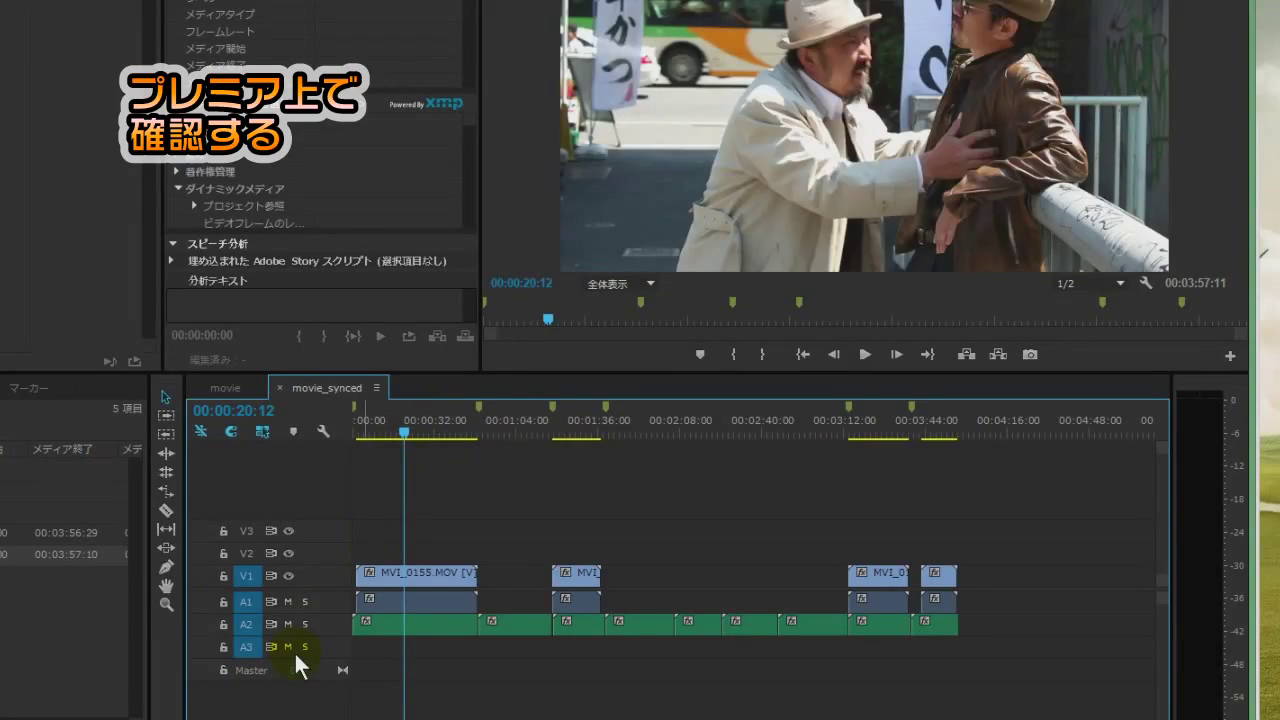
{"action": "left_click", "coordinate": [287, 601]}
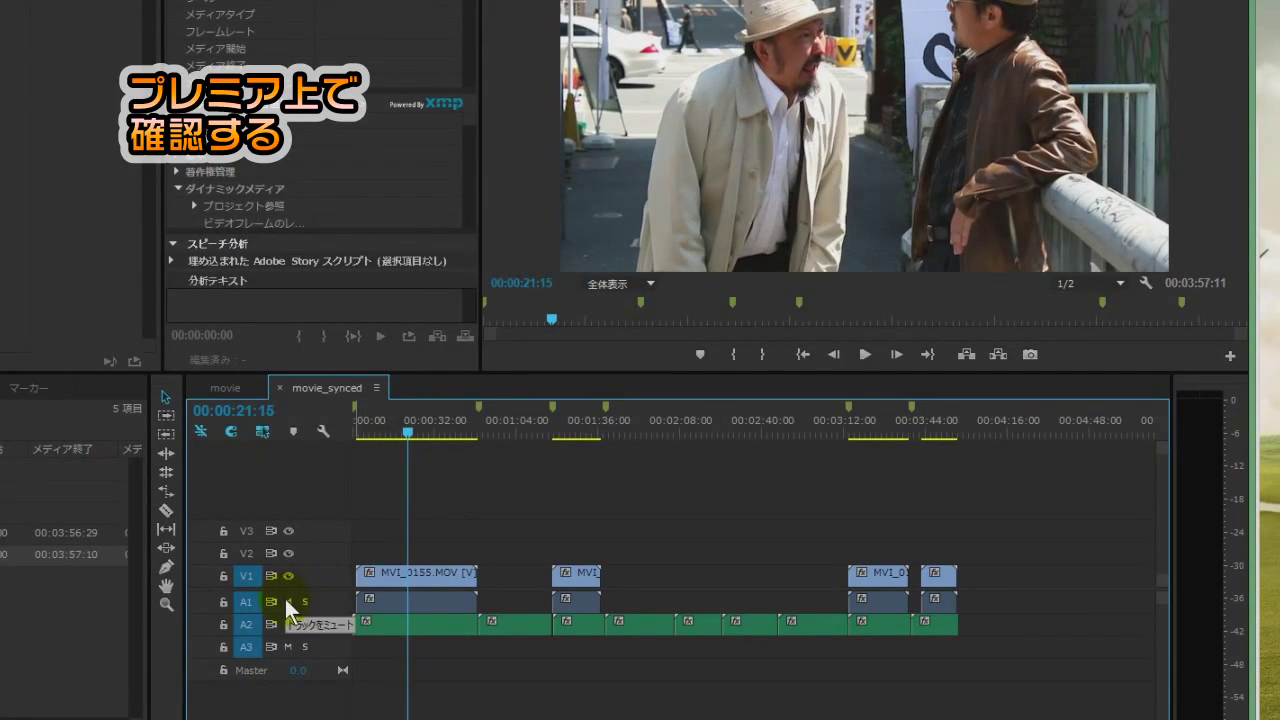
{"action": "key", "text": "space"}
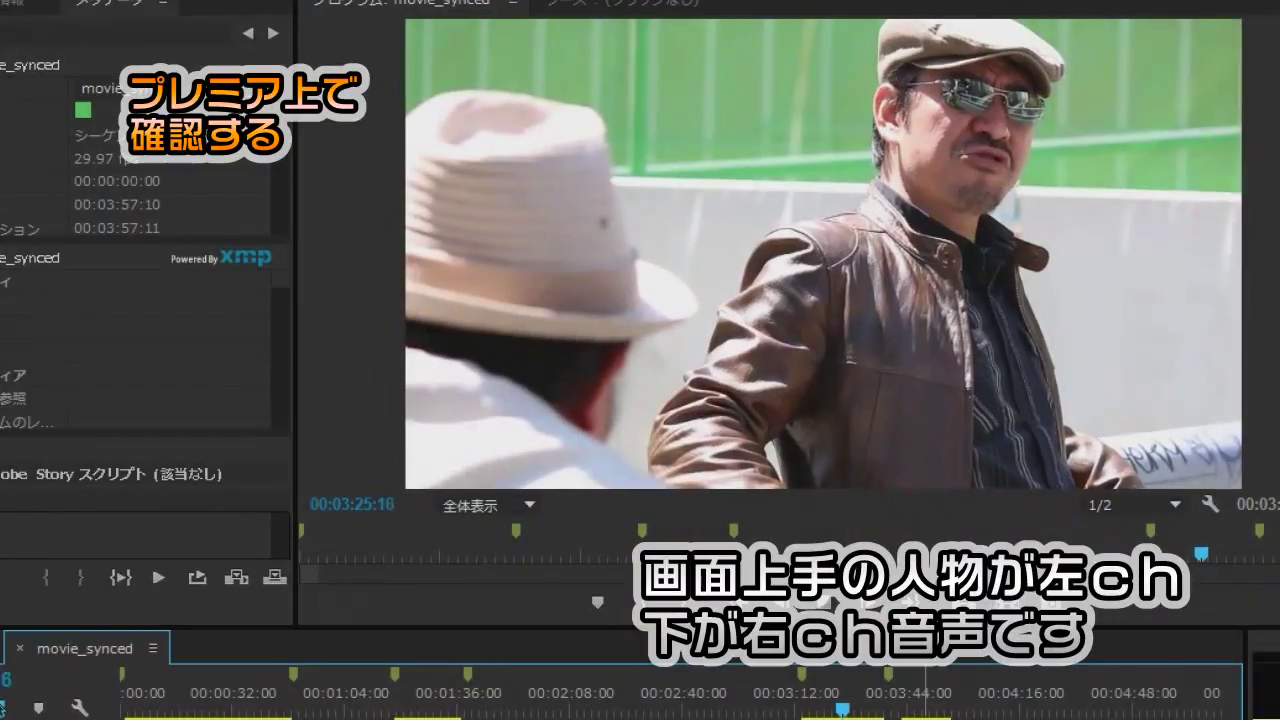
{"action": "left_click", "coordinate": [930, 690]}
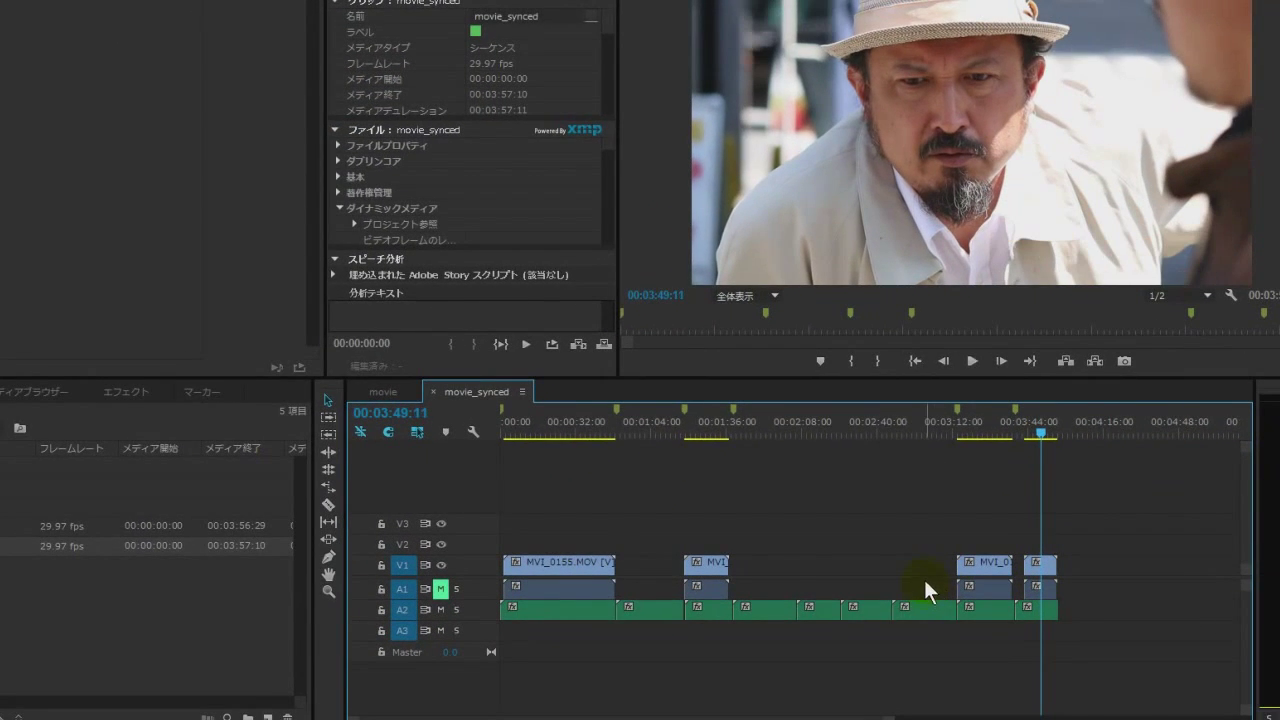
{"action": "left_click", "coordinate": [922, 575]}
- Delete the three unused A2 audio clips and adjust the start of the clip near 3:12
{"action": "left_click_drag", "start_coordinate": [765, 659], "coordinate": [948, 515]}
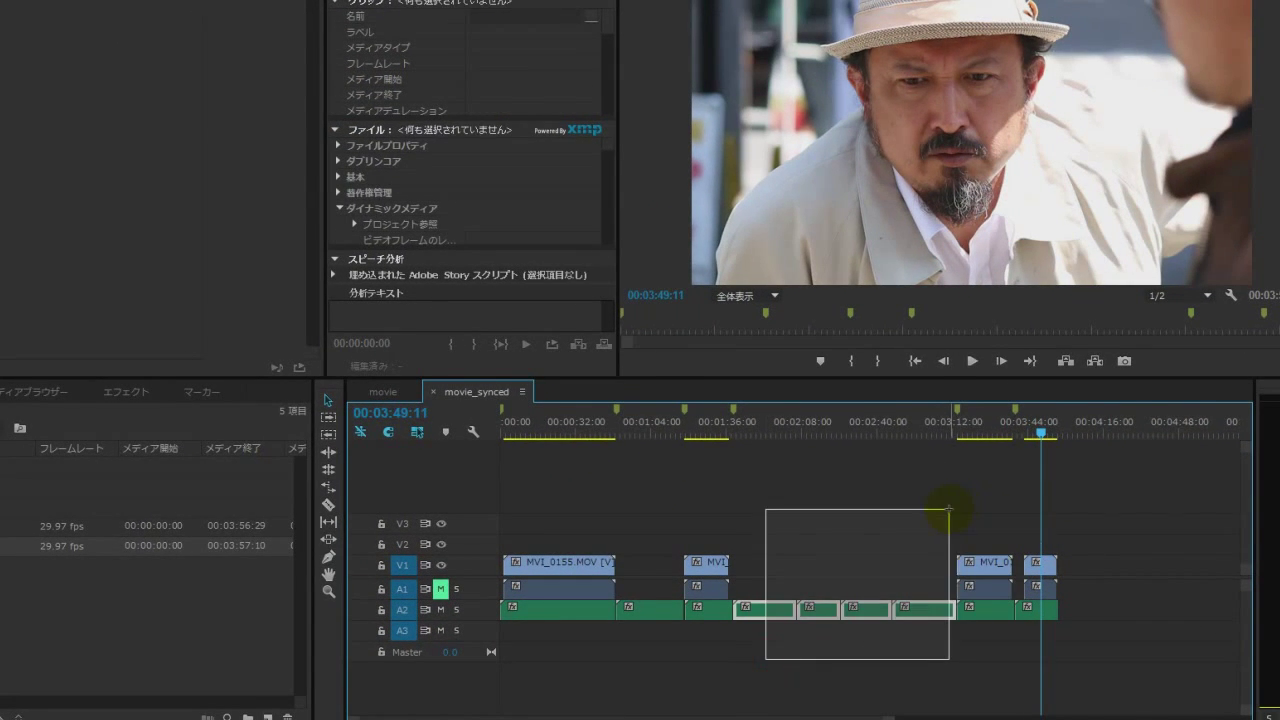
{"action": "key", "text": "Delete"}
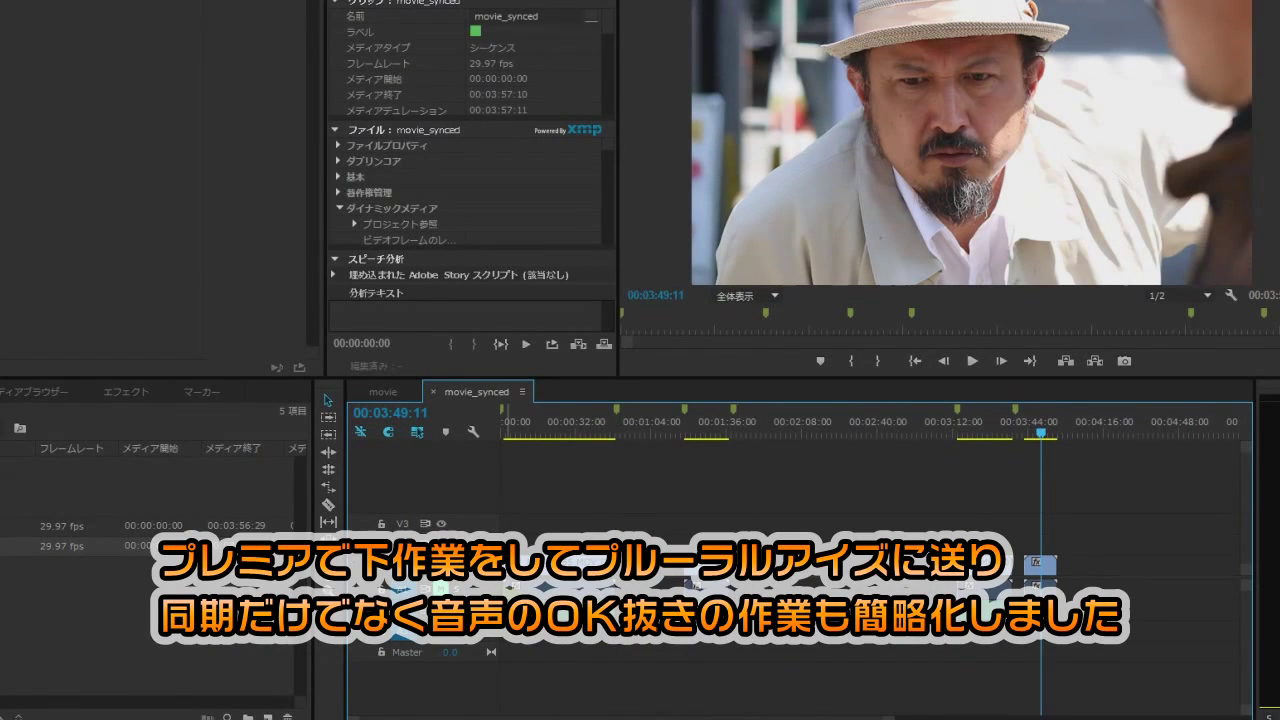
{"action": "left_click_drag", "start_coordinate": [733, 636], "coordinate": [729, 636]}
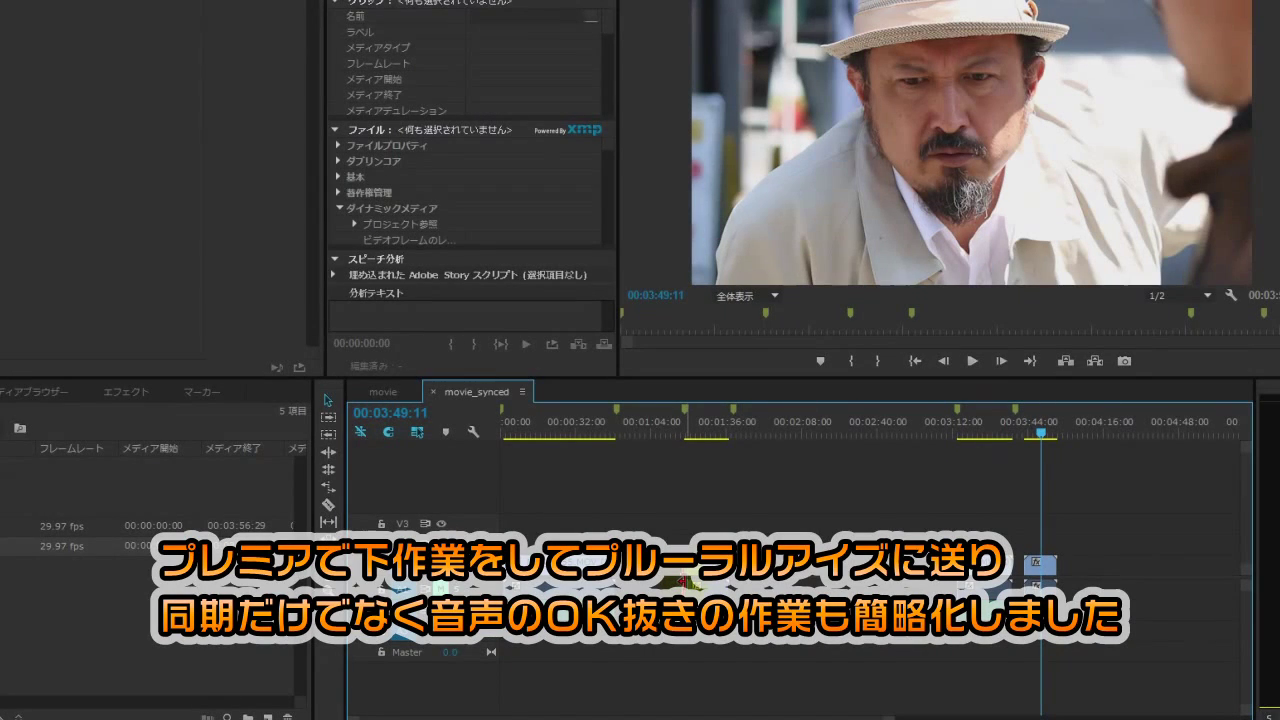
{"action": "left_click", "coordinate": [1120, 545]}
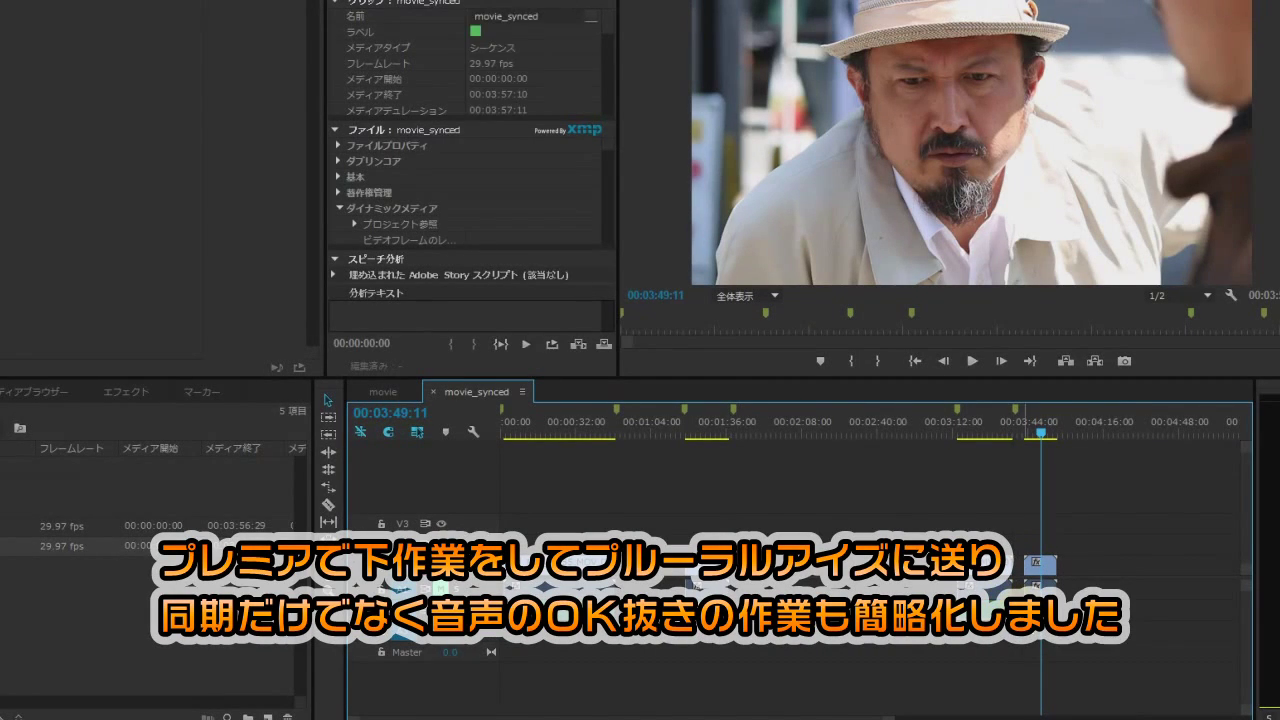
{"action": "left_click_drag", "start_coordinate": [1040, 600], "coordinate": [1028, 600]}
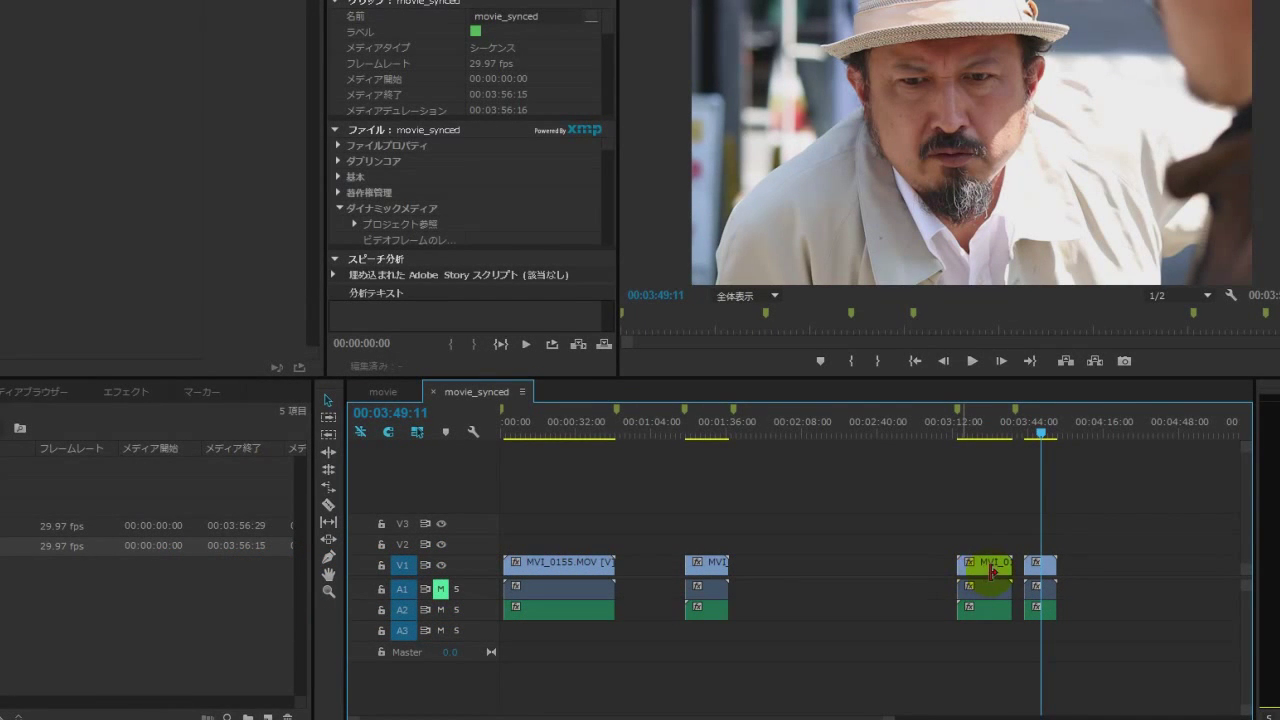
{"action": "left_click_drag", "start_coordinate": [960, 565], "coordinate": [960, 565]}
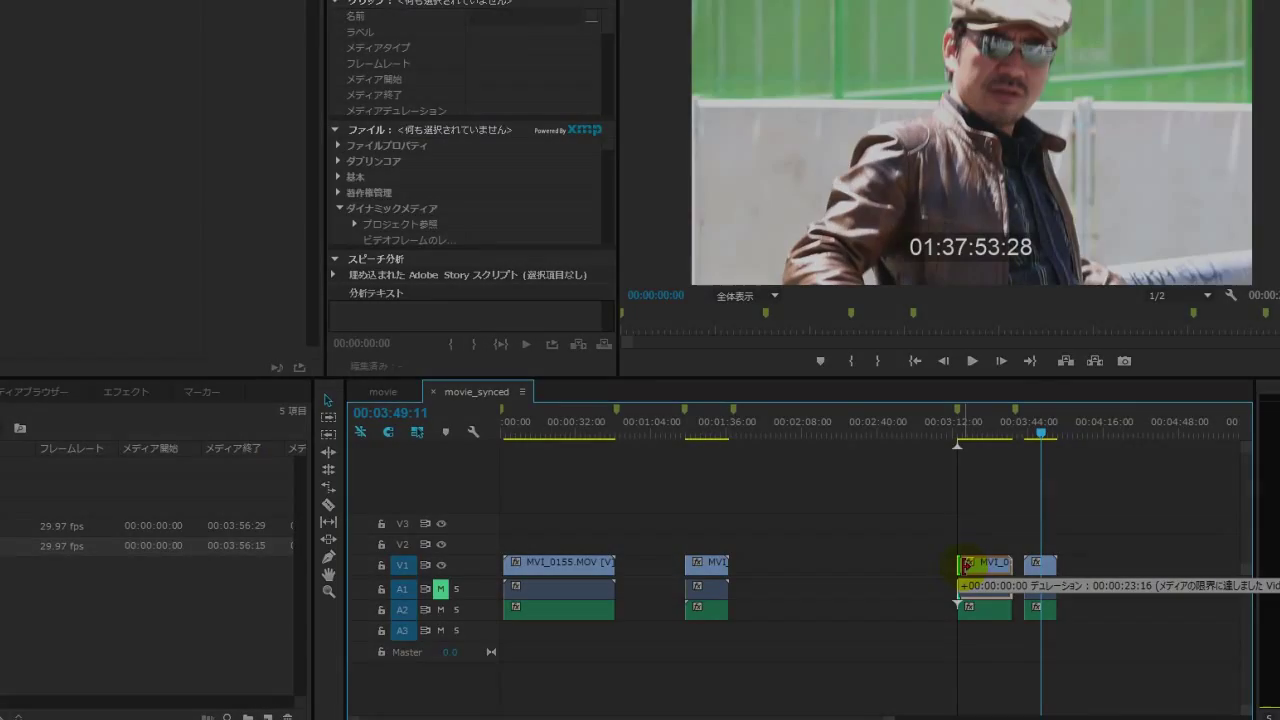